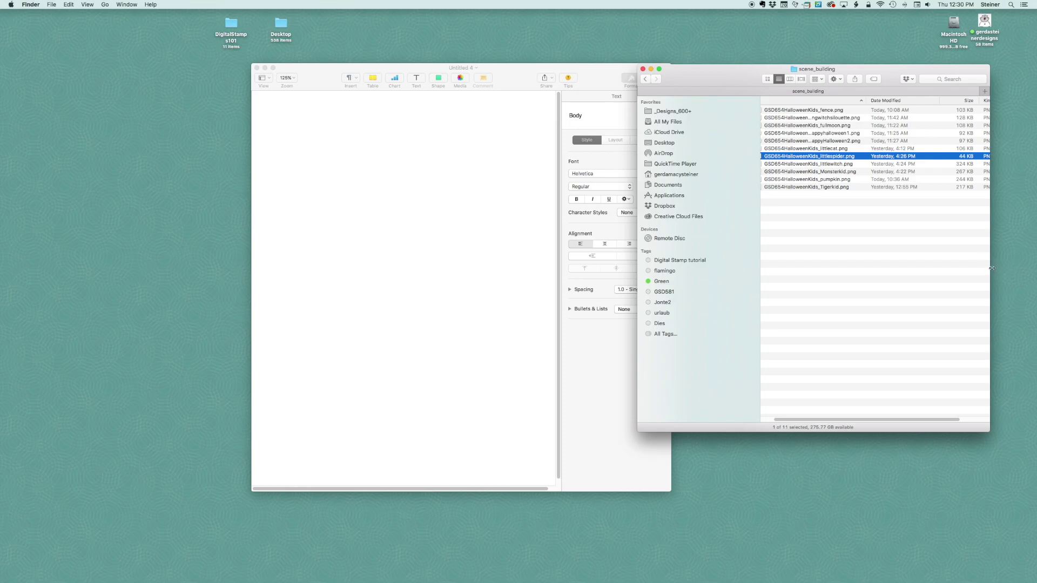
Place GSD654HalloweenKids_Monsterkid.jpg from the DigitalStampBundle folder on the page, shrink it and move it down
{"action": "left_click_drag", "start_coordinate": [992, 270], "coordinate": [1016, 270]}
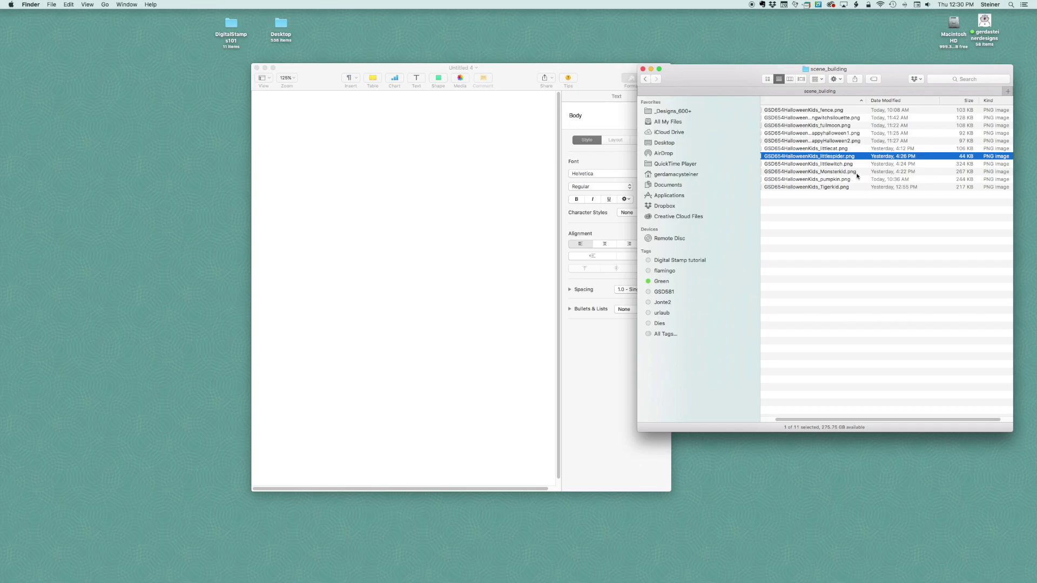
{"action": "left_click", "coordinate": [647, 79]}
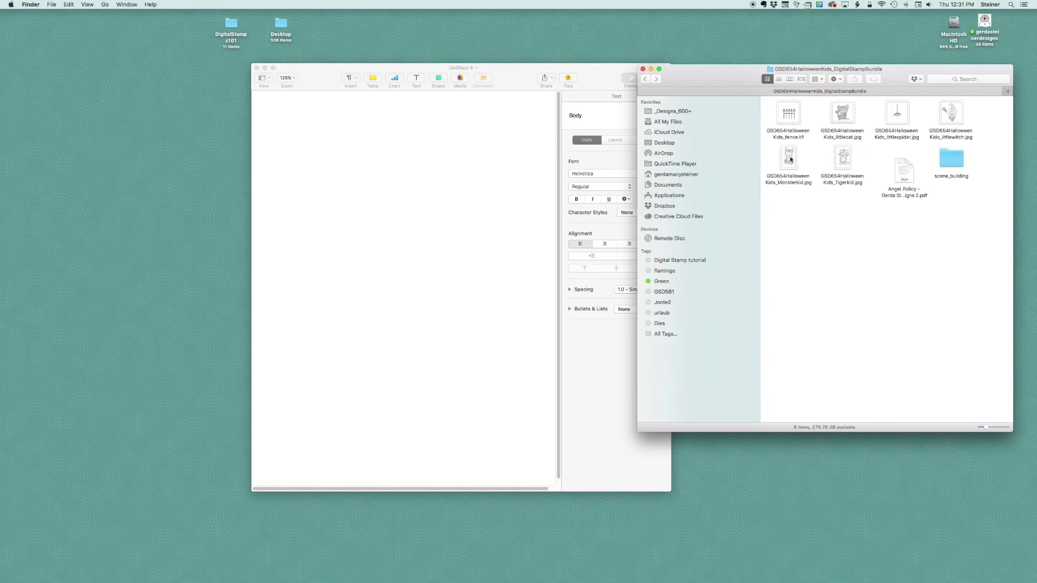
{"action": "left_click_drag", "start_coordinate": [790, 159], "coordinate": [368, 191]}
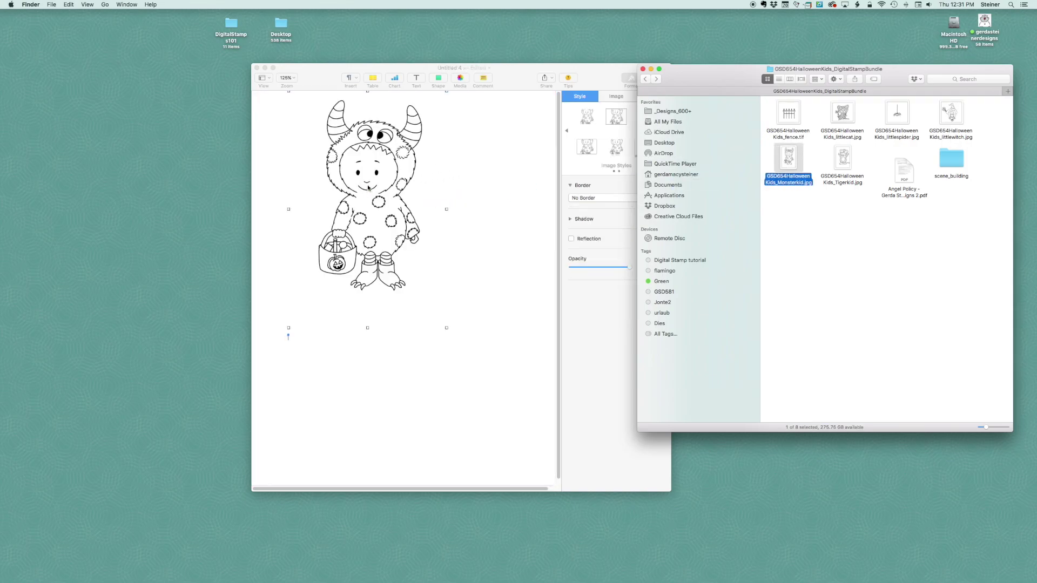
{"action": "left_click", "coordinate": [444, 326]}
{"action": "left_click_drag", "start_coordinate": [444, 326], "coordinate": [399, 256]}
{"action": "left_click_drag", "start_coordinate": [348, 157], "coordinate": [347, 232]}
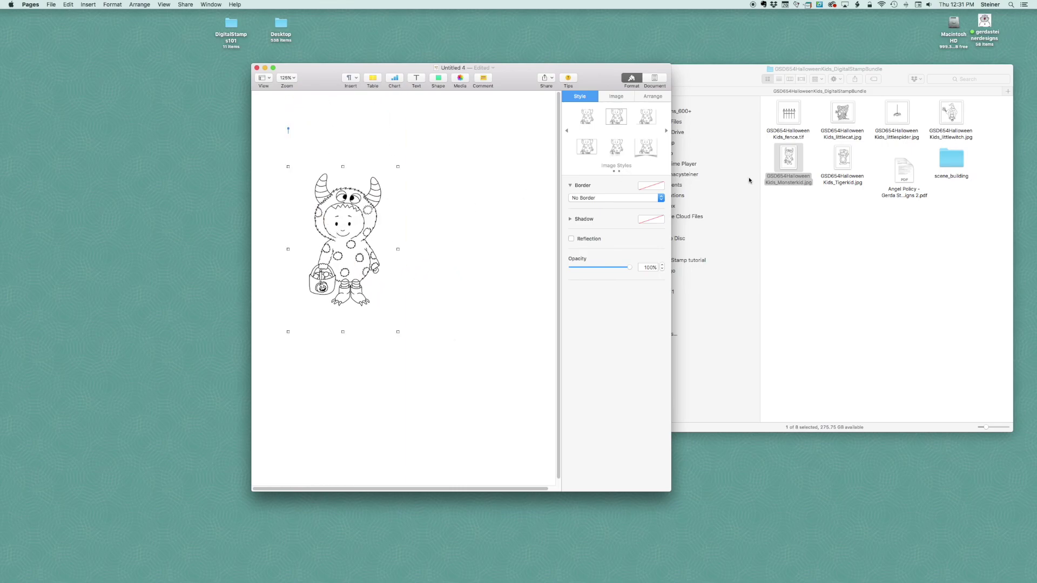
Place GSD654HalloweenKids_Tigerkid.jpg on the page, shrink it, try overlapping it with the monster kid, and set it beside the monster kid
{"action": "left_click", "coordinate": [840, 202]}
{"action": "left_click", "coordinate": [847, 154]}
{"action": "left_click_drag", "start_coordinate": [847, 153], "coordinate": [837, 157]}
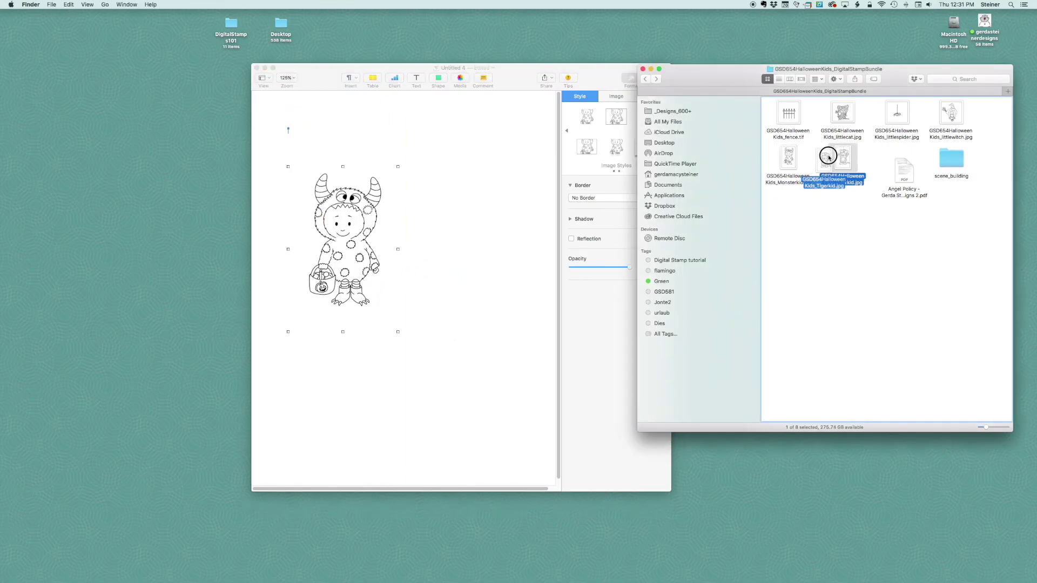
{"action": "left_click", "coordinate": [369, 305]}
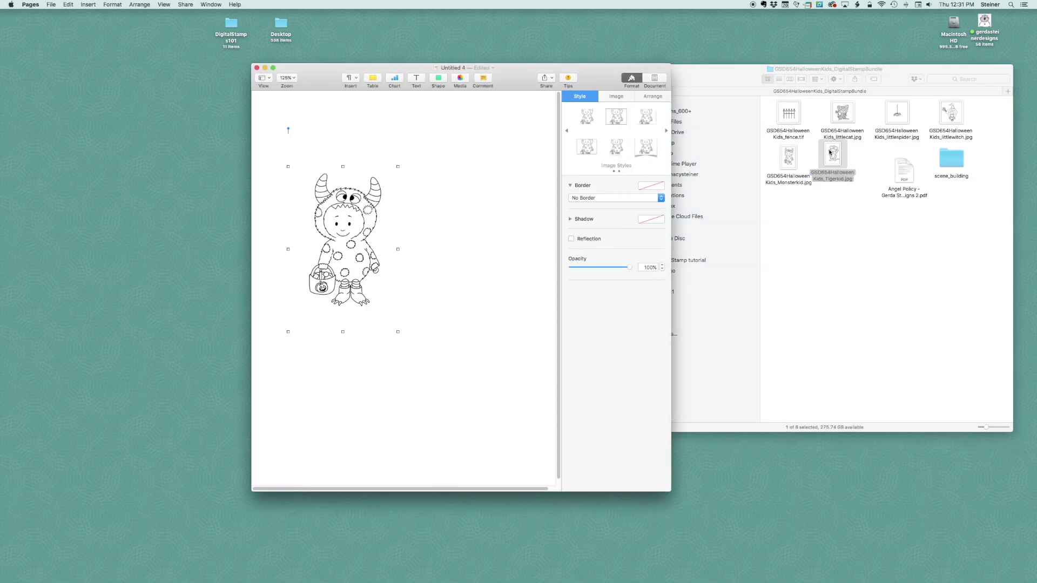
{"action": "left_click_drag", "start_coordinate": [837, 154], "coordinate": [418, 236]}
{"action": "left_click_drag", "start_coordinate": [332, 347], "coordinate": [378, 281]}
{"action": "left_click_drag", "start_coordinate": [424, 248], "coordinate": [415, 291]}
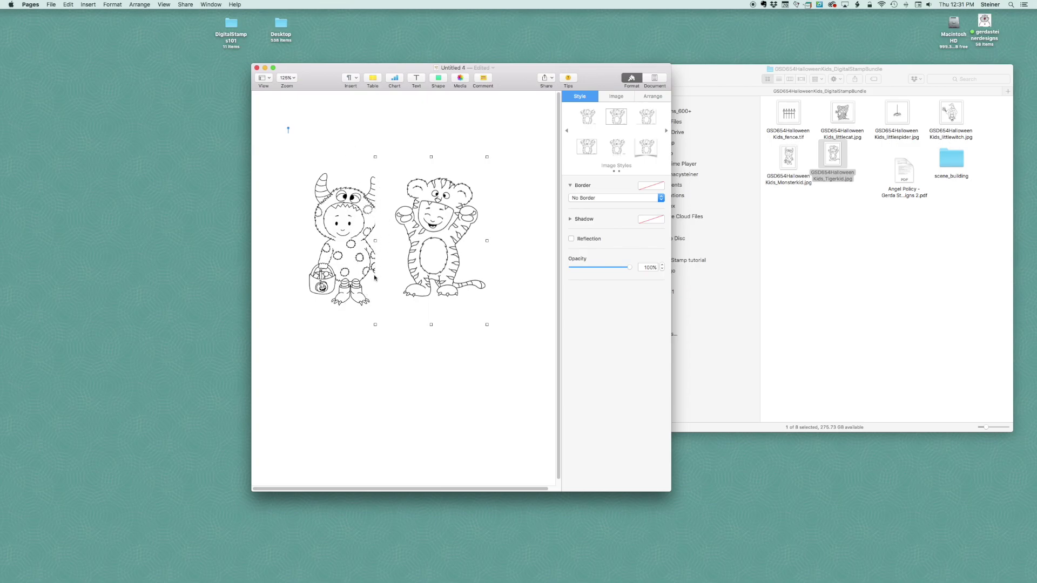
{"action": "left_click_drag", "start_coordinate": [436, 265], "coordinate": [466, 261]}
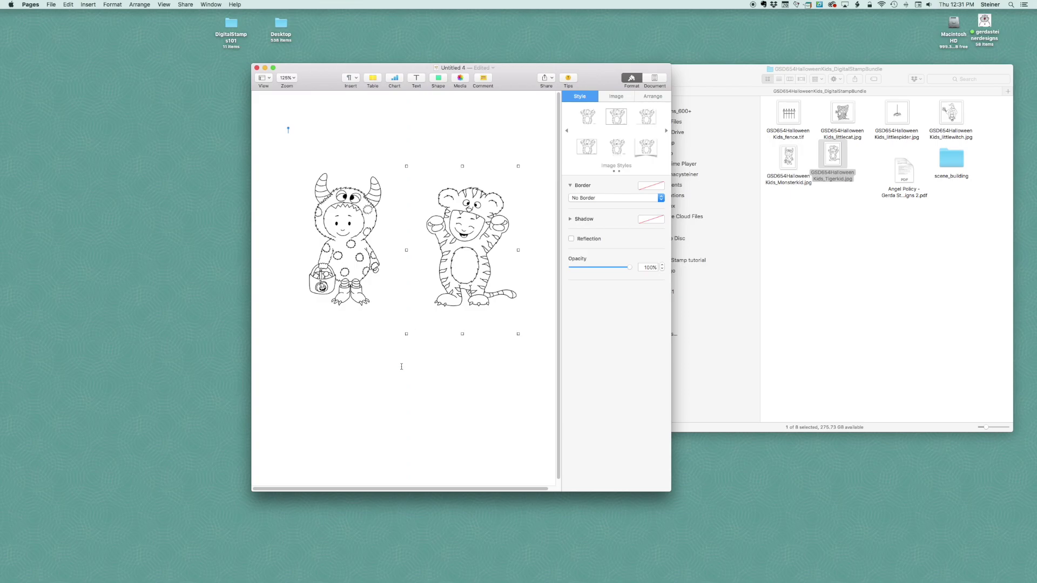
Delete both JPG images from the page
{"action": "left_click", "coordinate": [309, 190], "text": "shift"}
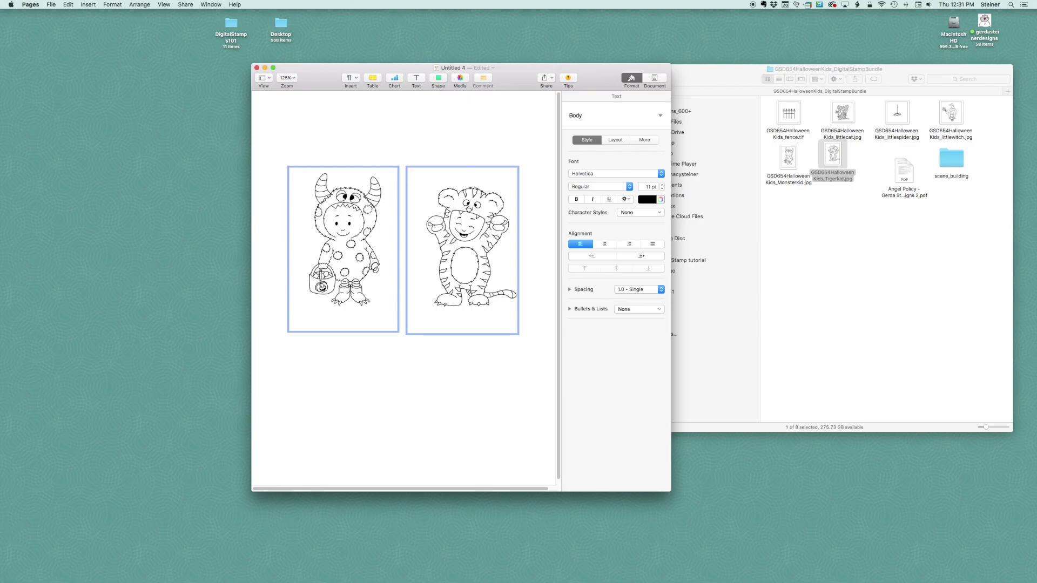
{"action": "key", "text": "BackSpace"}
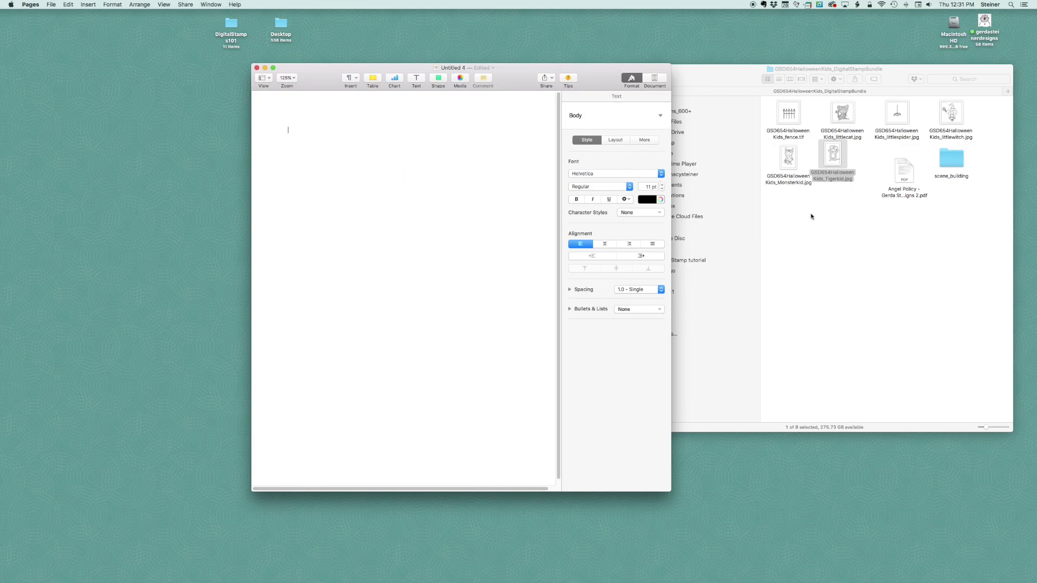
Open the scene_building folder and arrange its window so the full file names are readable
{"action": "left_click", "coordinate": [833, 162]}
{"action": "double_click", "coordinate": [952, 159]}
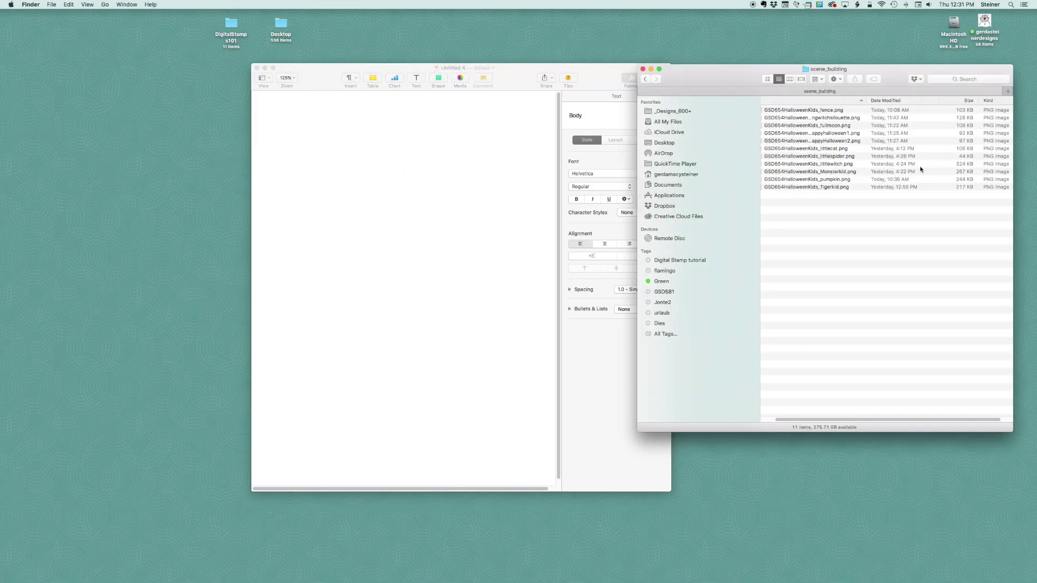
{"action": "left_click_drag", "start_coordinate": [748, 65], "coordinate": [727, 64]}
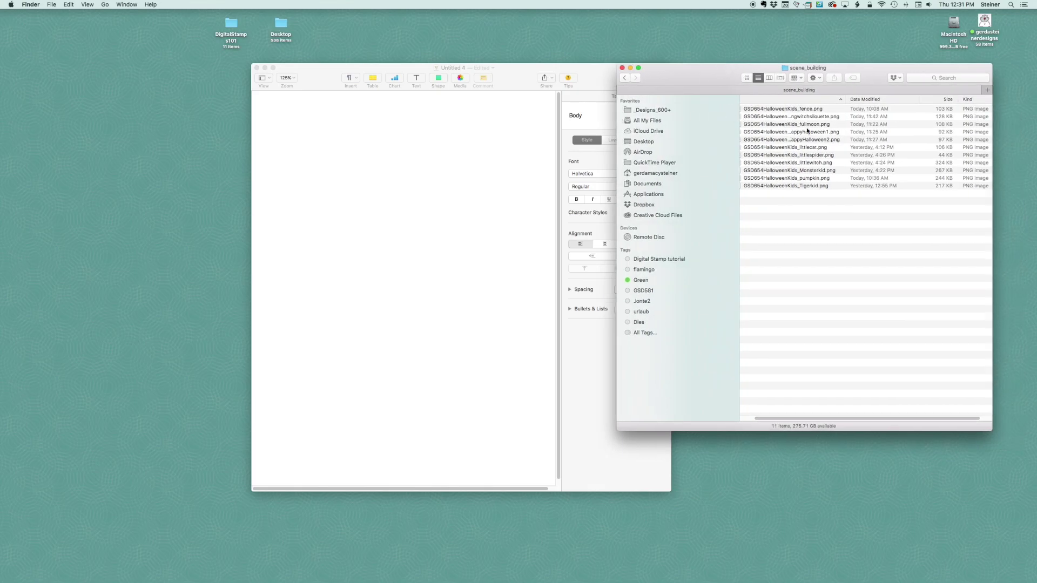
{"action": "left_click_drag", "start_coordinate": [739, 149], "coordinate": [651, 155]}
{"action": "left_click_drag", "start_coordinate": [753, 69], "coordinate": [732, 71]}
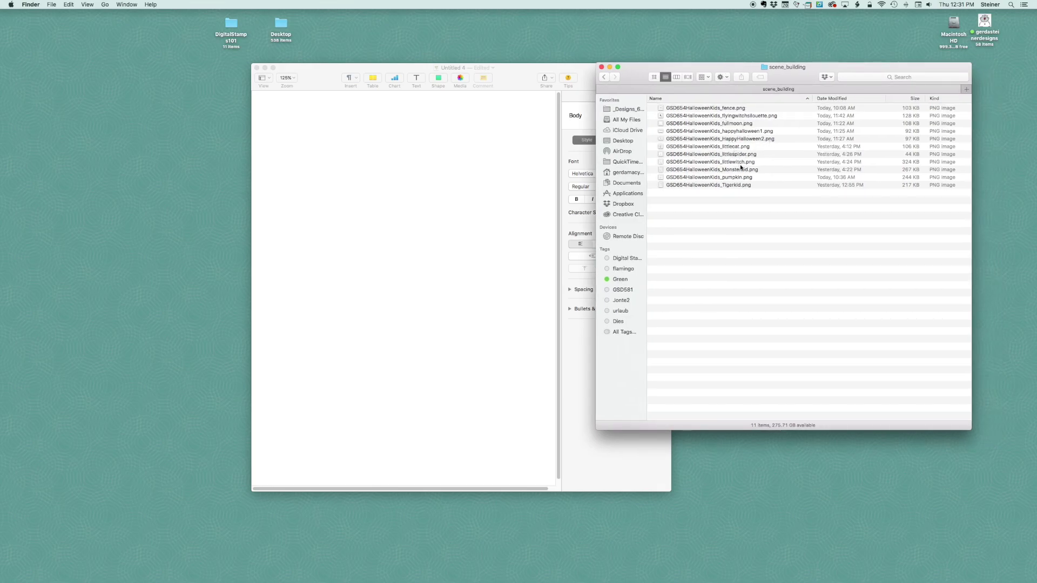
Place GSD654HalloweenKids_Monsterkid.png on the page, shrink it and move it to the page's upper left area
{"action": "left_click_drag", "start_coordinate": [737, 167], "coordinate": [439, 187]}
{"action": "left_click_drag", "start_coordinate": [357, 328], "coordinate": [454, 181]}
{"action": "left_click_drag", "start_coordinate": [478, 149], "coordinate": [342, 205]}
{"action": "left_click", "coordinate": [397, 248]}
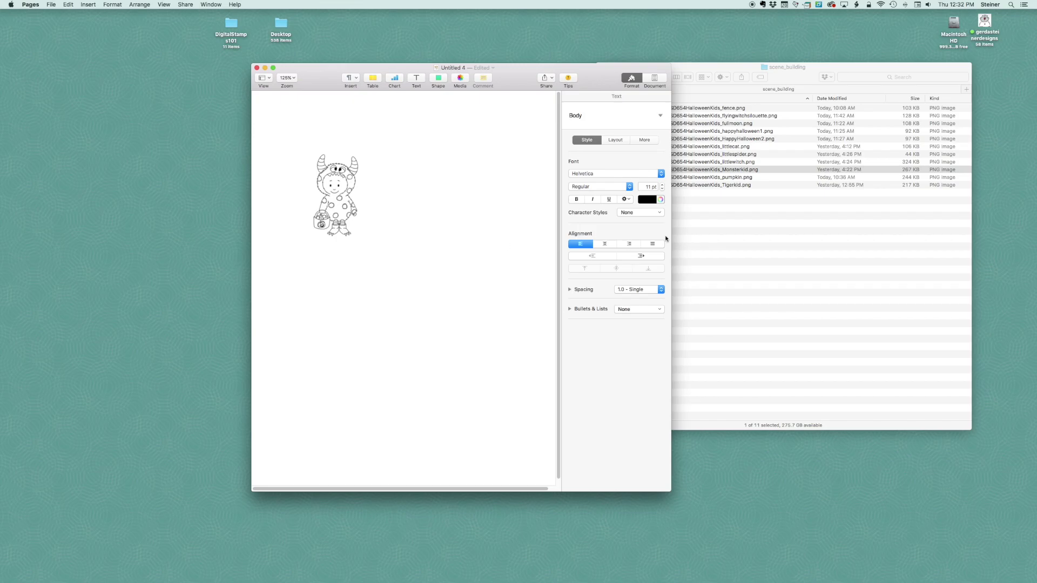
Place GSD654HalloweenKids_Tigerkid.png on the page, shrink it to the monster kid's height and set it close to the monster kid's right
{"action": "left_click", "coordinate": [747, 220]}
{"action": "left_click_drag", "start_coordinate": [732, 185], "coordinate": [438, 280]}
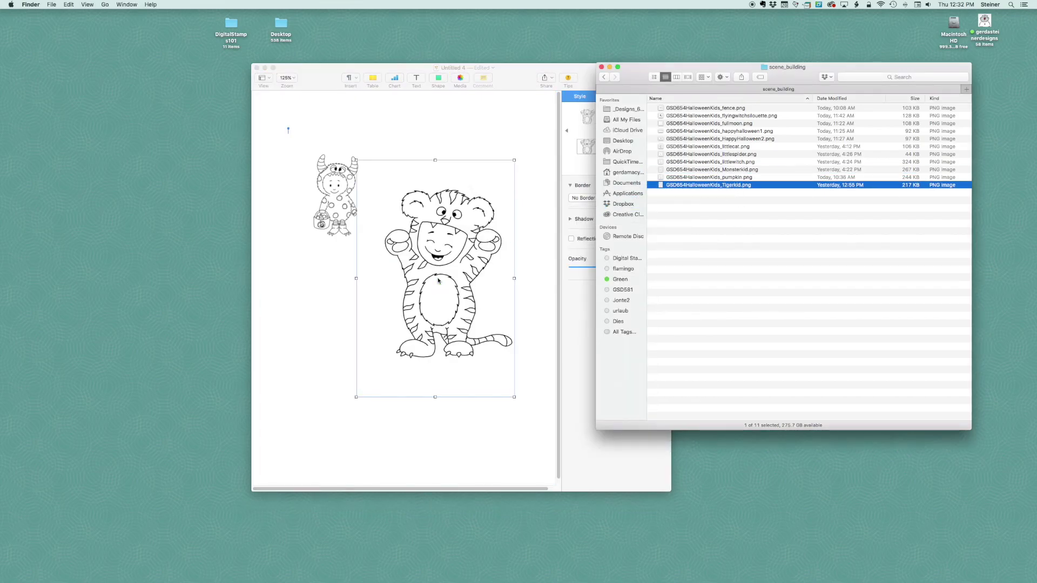
{"action": "left_click_drag", "start_coordinate": [356, 399], "coordinate": [425, 296]}
{"action": "left_click_drag", "start_coordinate": [483, 266], "coordinate": [383, 245]}
{"action": "left_click_drag", "start_coordinate": [414, 139], "coordinate": [396, 145]}
{"action": "mouse_move", "coordinate": [360, 208]}
{"action": "left_mouse_down"}
{"action": "mouse_move", "coordinate": [351, 223]}
{"action": "mouse_move", "coordinate": [363, 211]}
{"action": "left_mouse_up"}
Enlarge the monster kid to about 1.94 × 2.91 in and move it to the tiger kid's right side, partly overlapping
{"action": "left_click", "coordinate": [332, 217]}
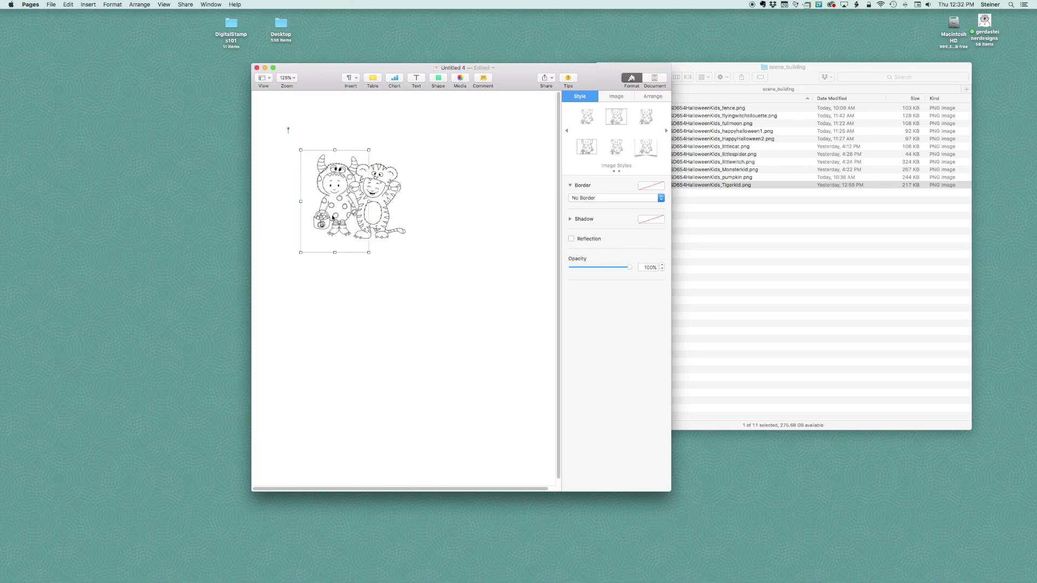
{"action": "left_click_drag", "start_coordinate": [300, 253], "coordinate": [297, 256]}
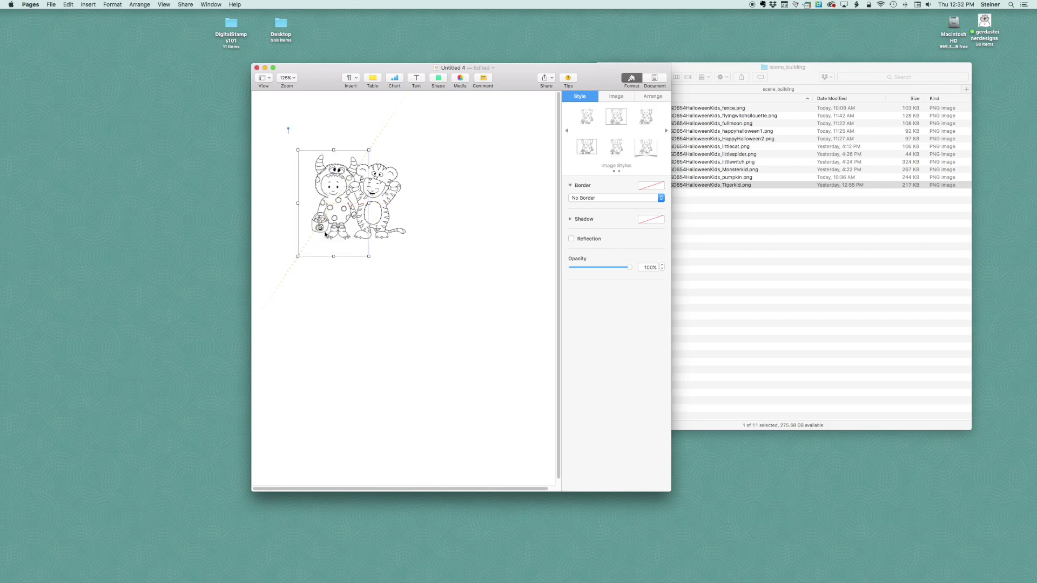
{"action": "left_click", "coordinate": [382, 210]}
{"action": "left_click_drag", "start_coordinate": [366, 209], "coordinate": [408, 216]}
{"action": "left_click", "coordinate": [287, 129]}
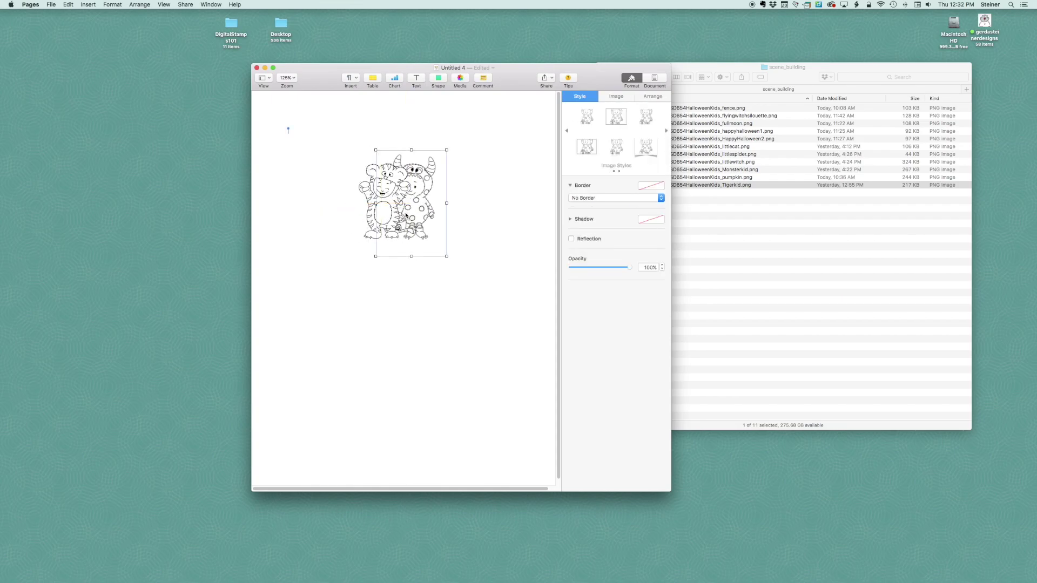
Bring the monster kid forward in front of the tiger kid and shift it slightly to the right
{"action": "left_click", "coordinate": [623, 96]}
{"action": "left_click", "coordinate": [646, 98]}
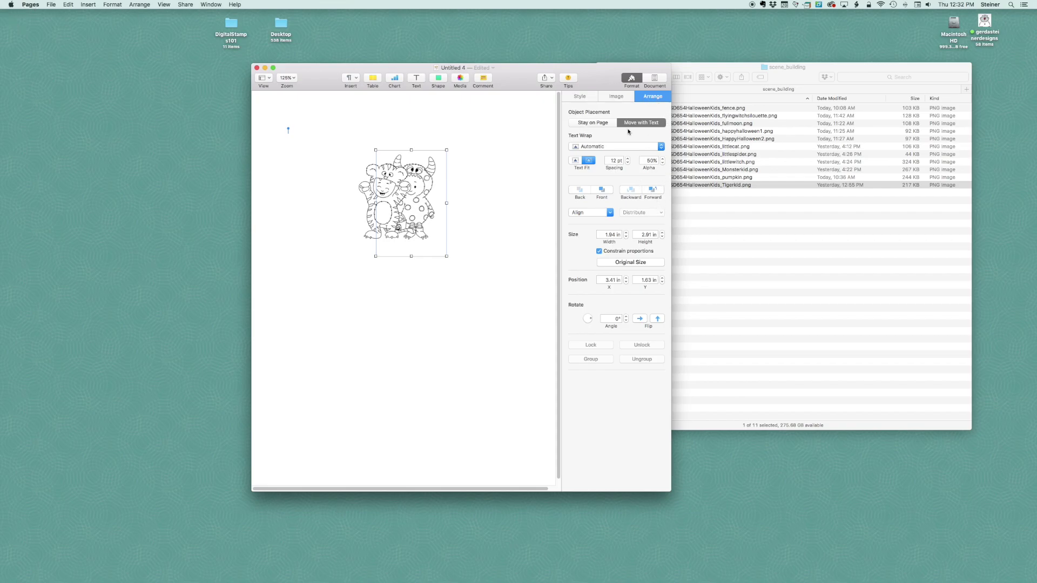
{"action": "left_click", "coordinate": [654, 192]}
{"action": "left_click", "coordinate": [481, 234]}
{"action": "left_click", "coordinate": [422, 219]}
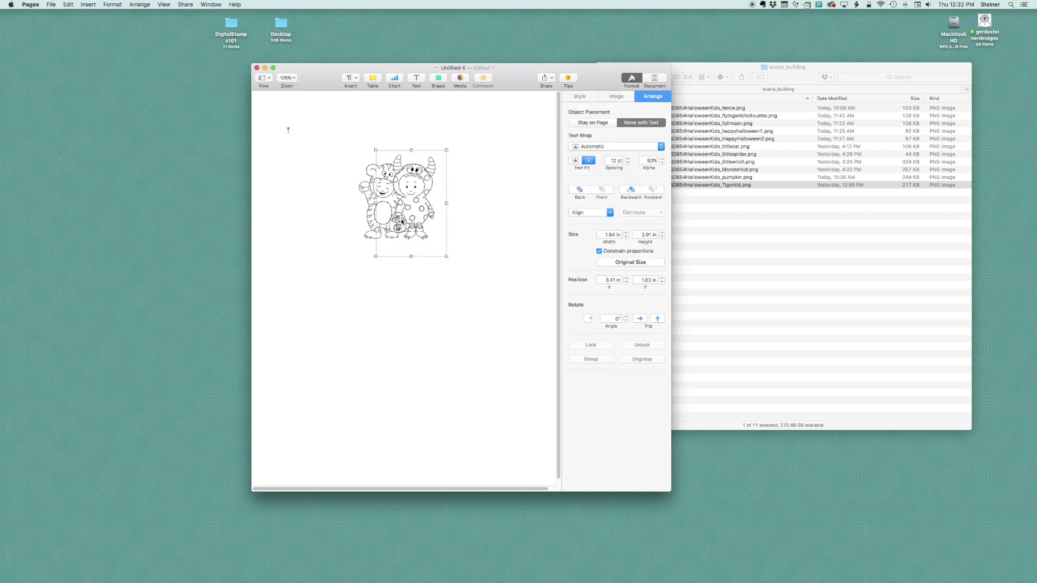
{"action": "left_click_drag", "start_coordinate": [421, 219], "coordinate": [426, 217]}
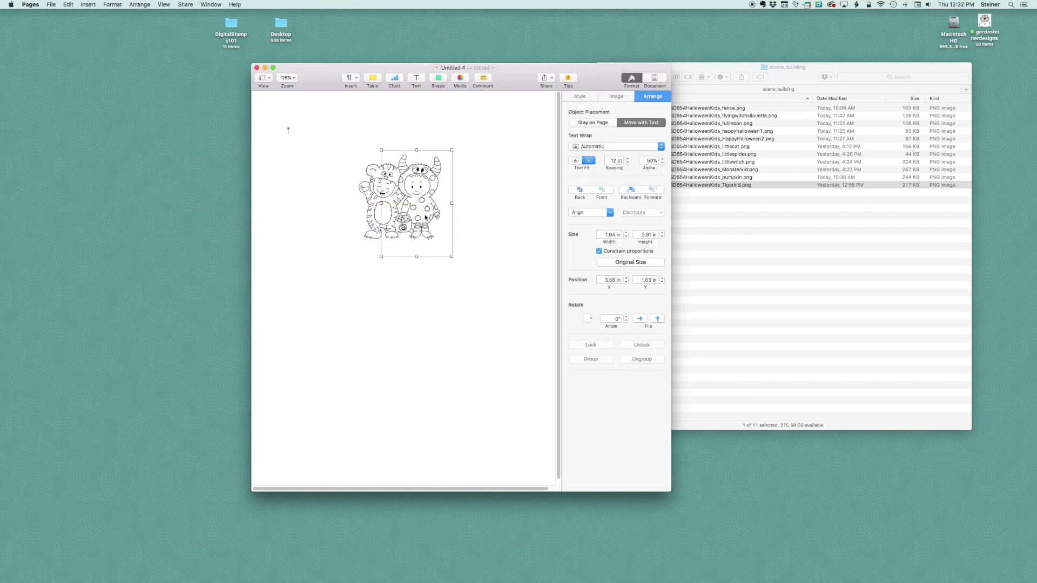
Spread the tiger kid and the monster kid slightly farther apart
{"action": "left_click", "coordinate": [399, 310]}
{"action": "left_click", "coordinate": [380, 224]}
{"action": "left_click_drag", "start_coordinate": [381, 225], "coordinate": [380, 225]}
{"action": "left_click", "coordinate": [453, 269]}
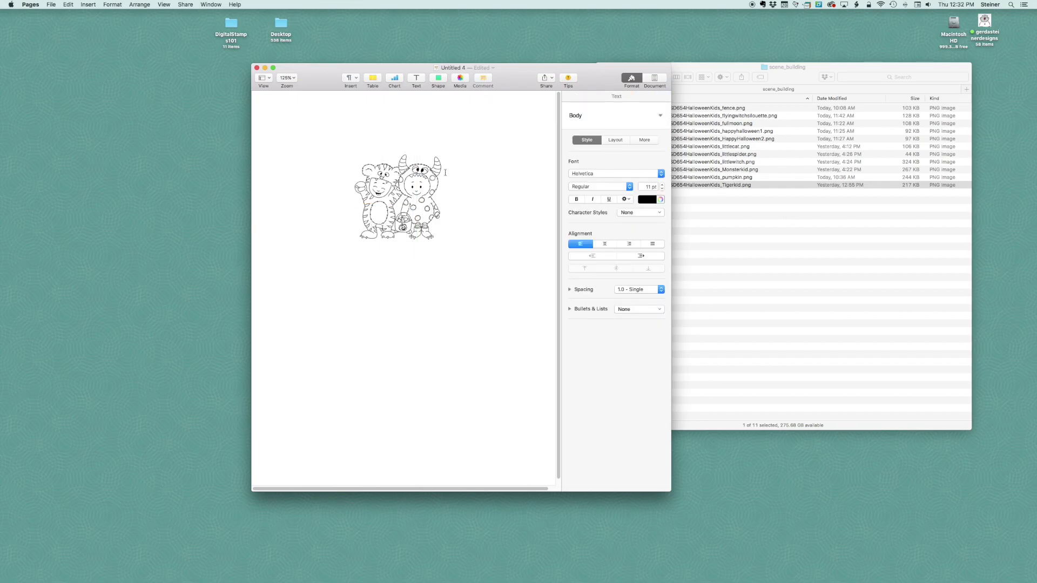
{"action": "left_click", "coordinate": [431, 206]}
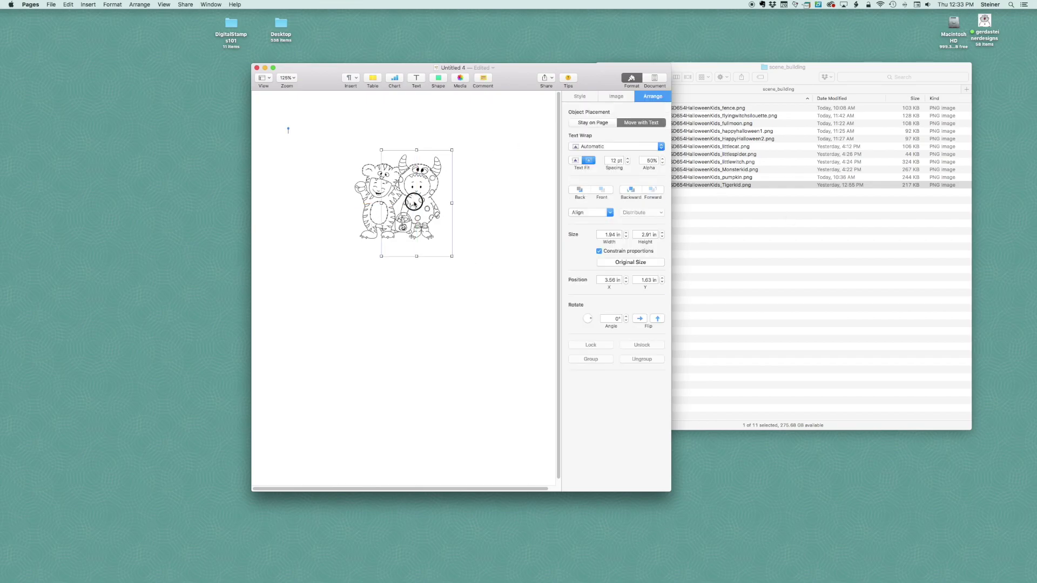
Place GSD654HalloweenKids_littlewitch.png on the page, shrink it to about 3.24 × 3.24 in and move it to the tiger kid's left side
{"action": "left_click", "coordinate": [706, 223]}
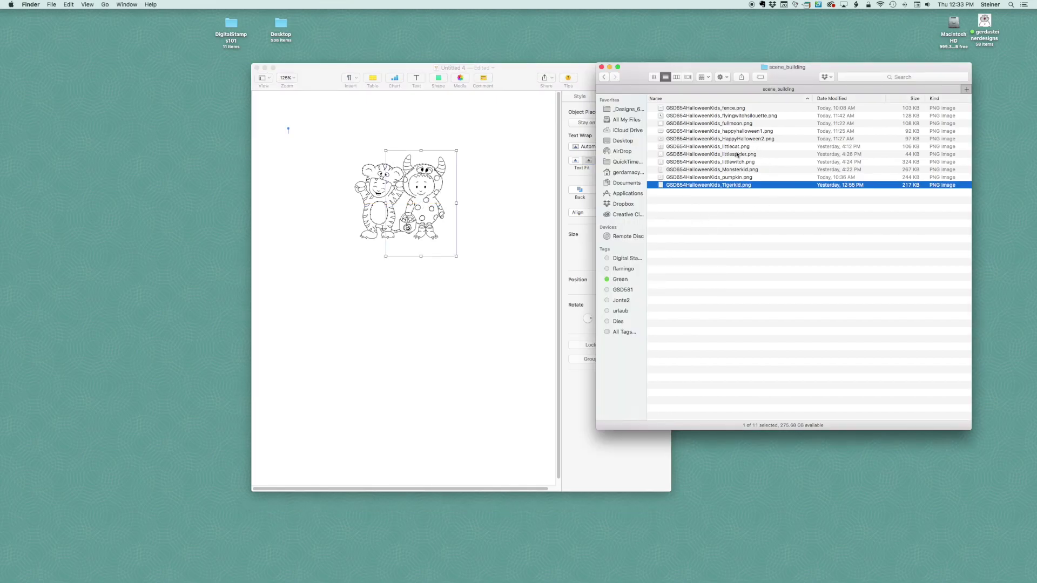
{"action": "left_click_drag", "start_coordinate": [737, 167], "coordinate": [428, 312]}
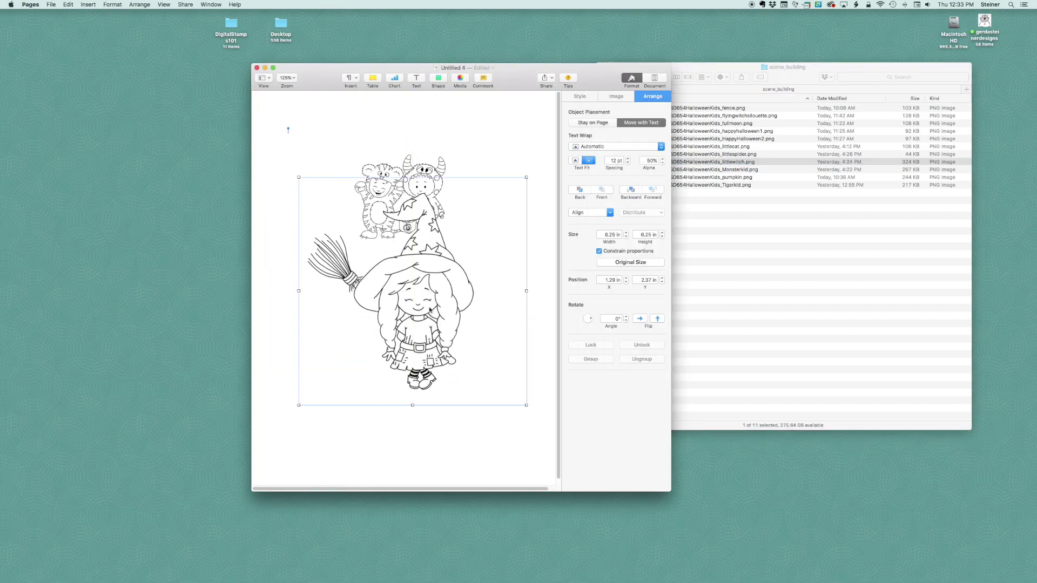
{"action": "left_click_drag", "start_coordinate": [526, 177], "coordinate": [417, 287]}
{"action": "left_click_drag", "start_coordinate": [353, 365], "coordinate": [358, 202]}
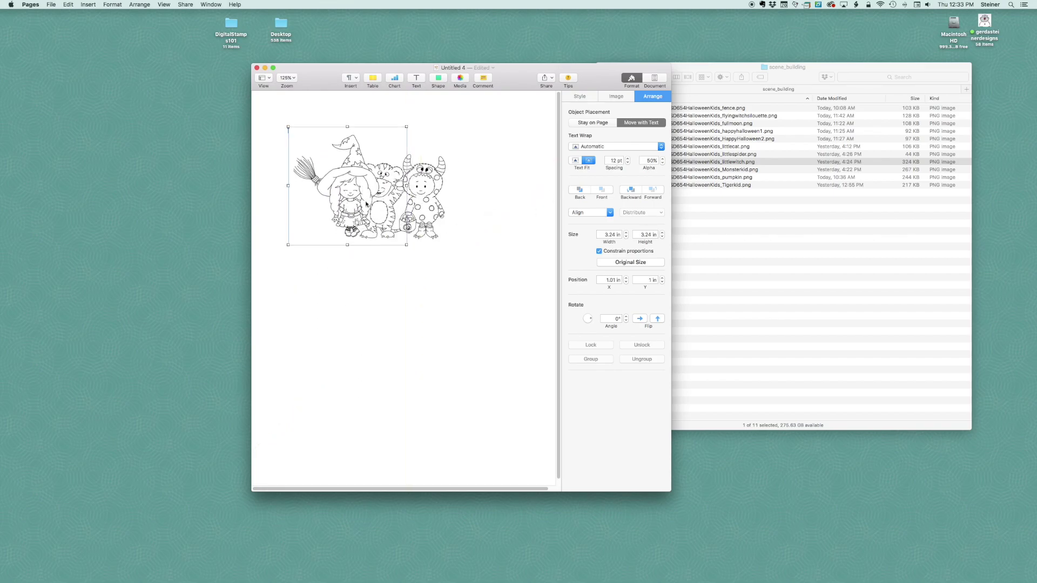
Send the witch backward behind the tiger kid, then enlarge her slightly and line her up with the other kids
{"action": "left_click", "coordinate": [631, 190]}
{"action": "left_click", "coordinate": [420, 266]}
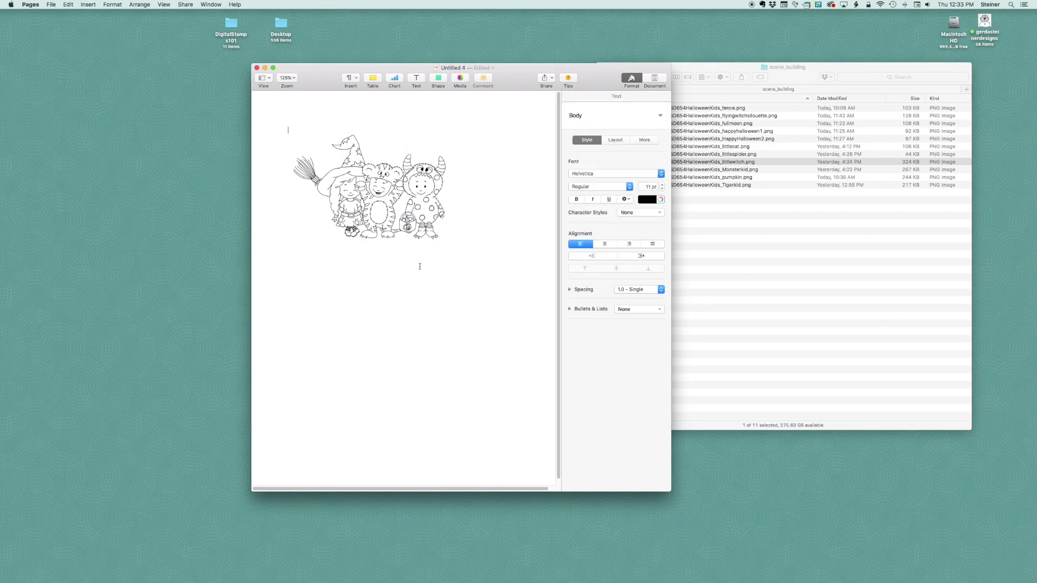
{"action": "left_click_drag", "start_coordinate": [346, 219], "coordinate": [343, 211]}
{"action": "mouse_move", "coordinate": [400, 127]}
{"action": "left_mouse_down"}
{"action": "mouse_move", "coordinate": [470, 107]}
{"action": "mouse_move", "coordinate": [409, 114]}
{"action": "left_mouse_up"}
{"action": "left_click_drag", "start_coordinate": [352, 155], "coordinate": [345, 155]}
{"action": "left_click", "coordinate": [390, 329]}
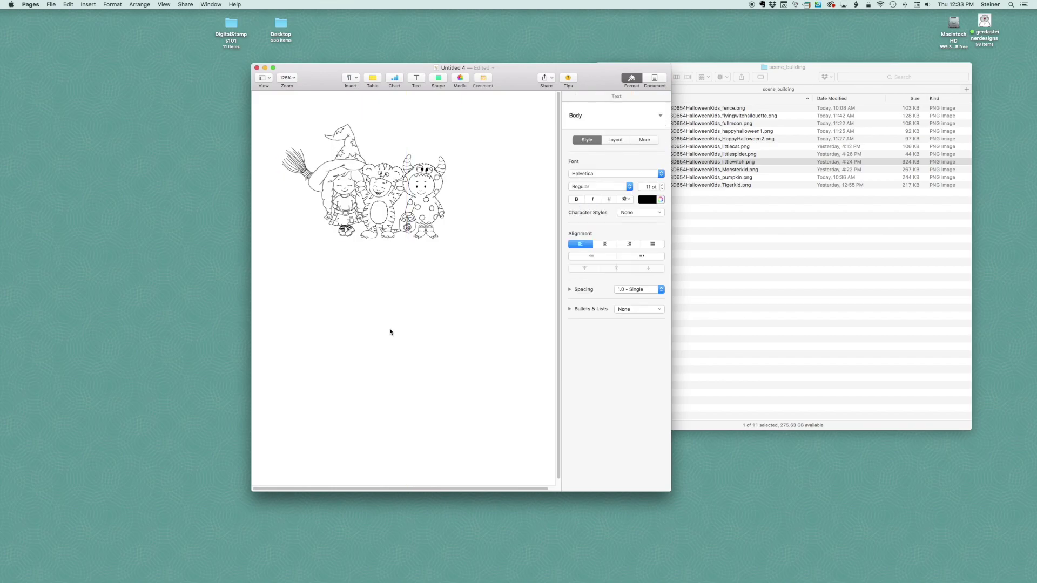
Move all three kids together down toward the middle of the page
{"action": "left_click_drag", "start_coordinate": [331, 290], "coordinate": [370, 282]}
{"action": "left_click", "coordinate": [333, 283]}
{"action": "left_click", "coordinate": [487, 381]}
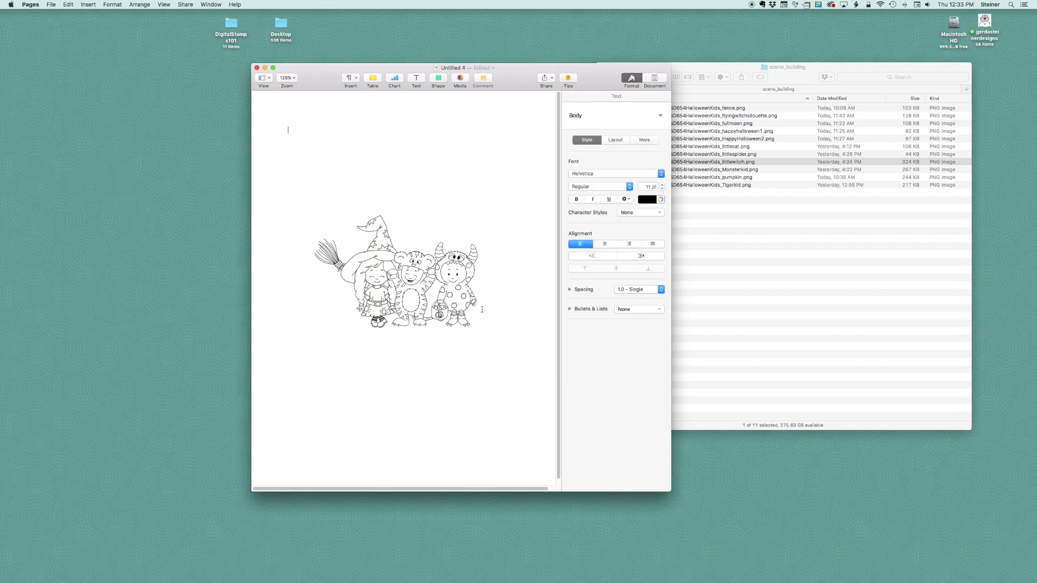
Place GSD654HalloweenKids_fence.png on the page and move it alone to about X 0.25 in, Y 3.11 in
{"action": "left_click", "coordinate": [729, 215]}
{"action": "left_click", "coordinate": [728, 109]}
{"action": "left_click_drag", "start_coordinate": [727, 110], "coordinate": [452, 179]}
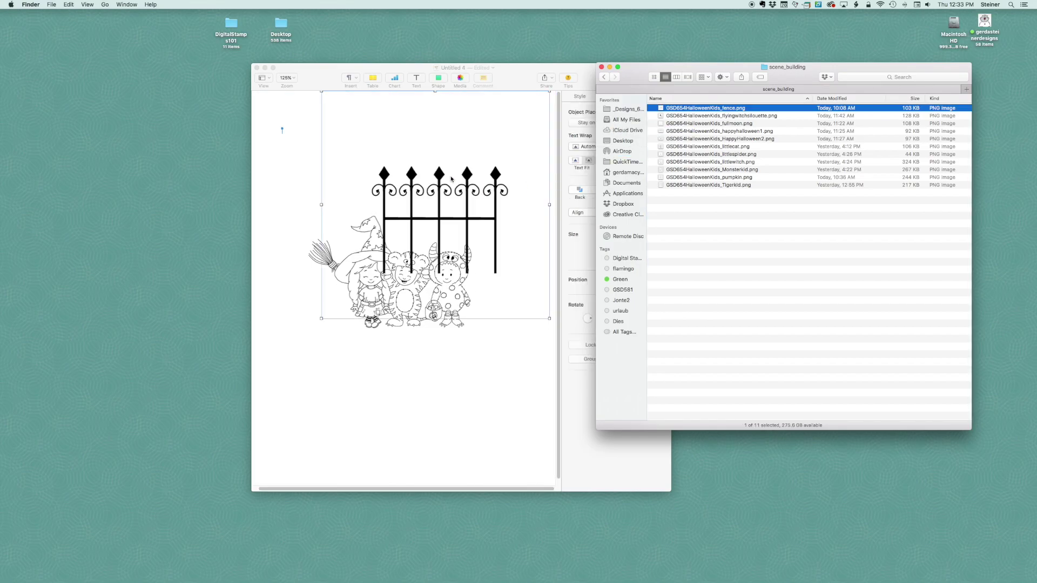
{"action": "left_click", "coordinate": [461, 214]}
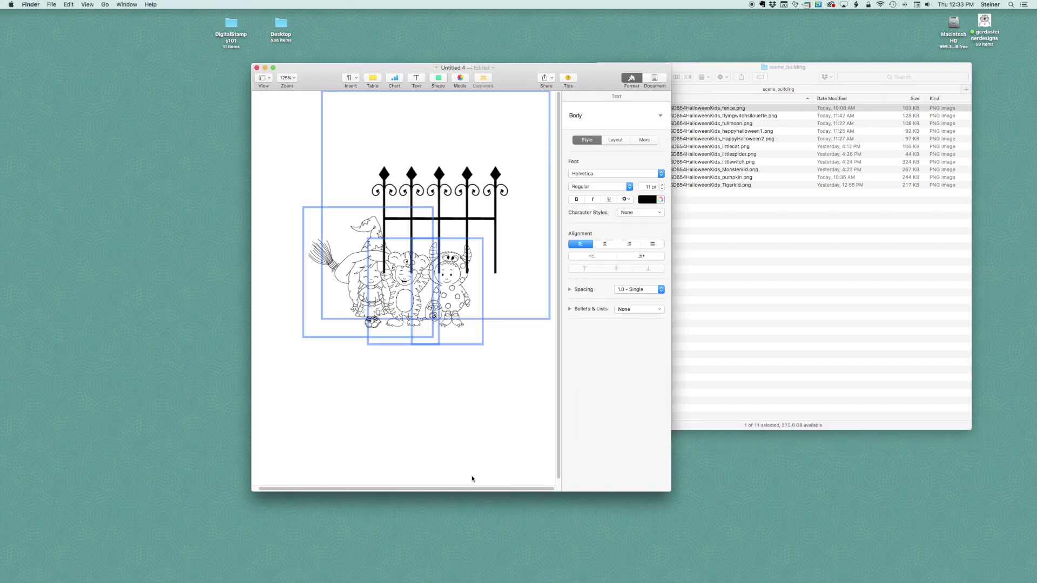
{"action": "left_click", "coordinate": [454, 363]}
{"action": "left_click_drag", "start_coordinate": [465, 218], "coordinate": [400, 336]}
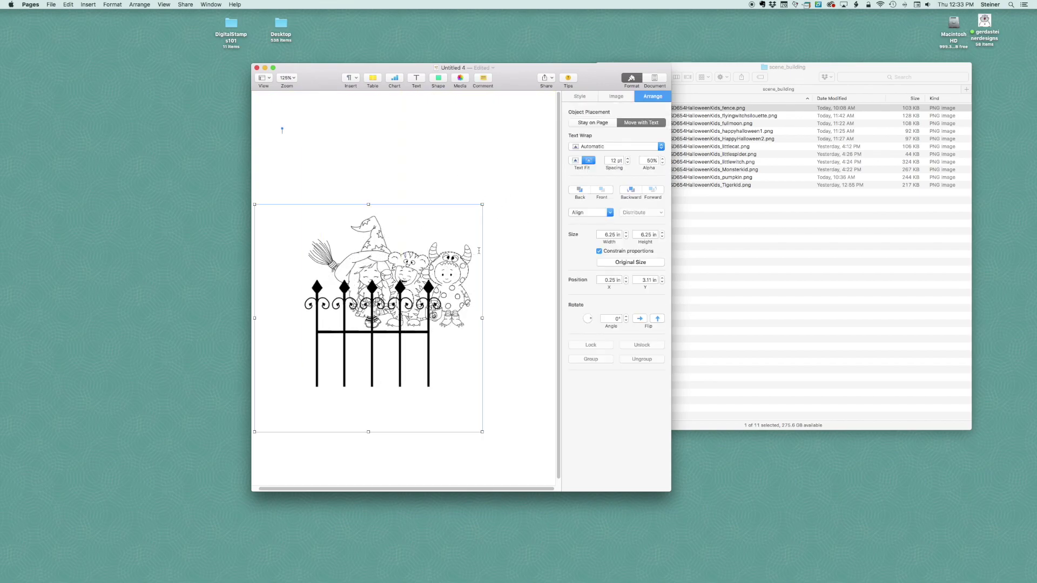
Shrink the fence to below the kids' height and set it at the left end of the group beside the witch
{"action": "left_click_drag", "start_coordinate": [483, 205], "coordinate": [366, 297]}
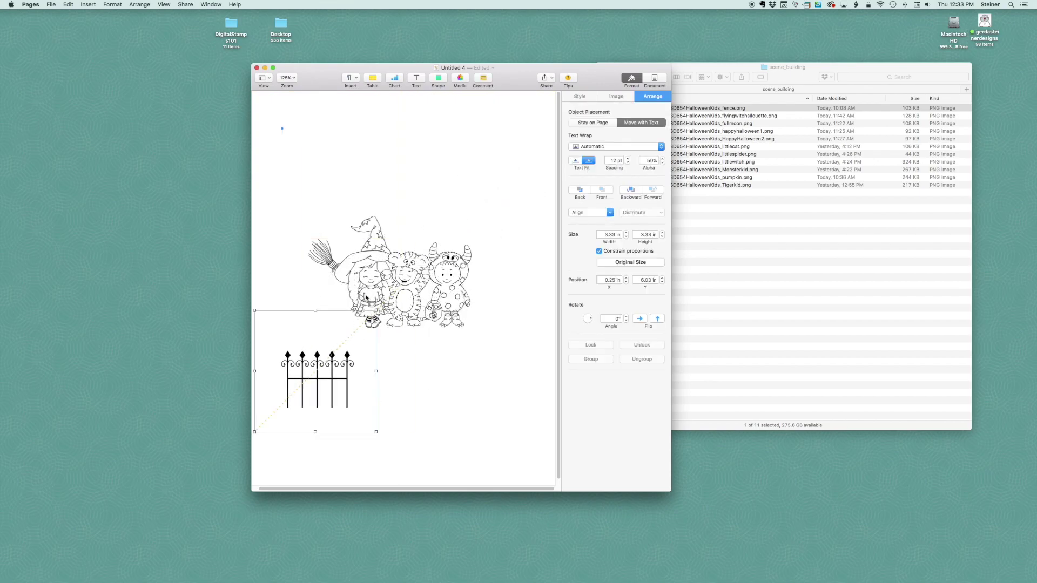
{"action": "left_click_drag", "start_coordinate": [352, 365], "coordinate": [370, 287]}
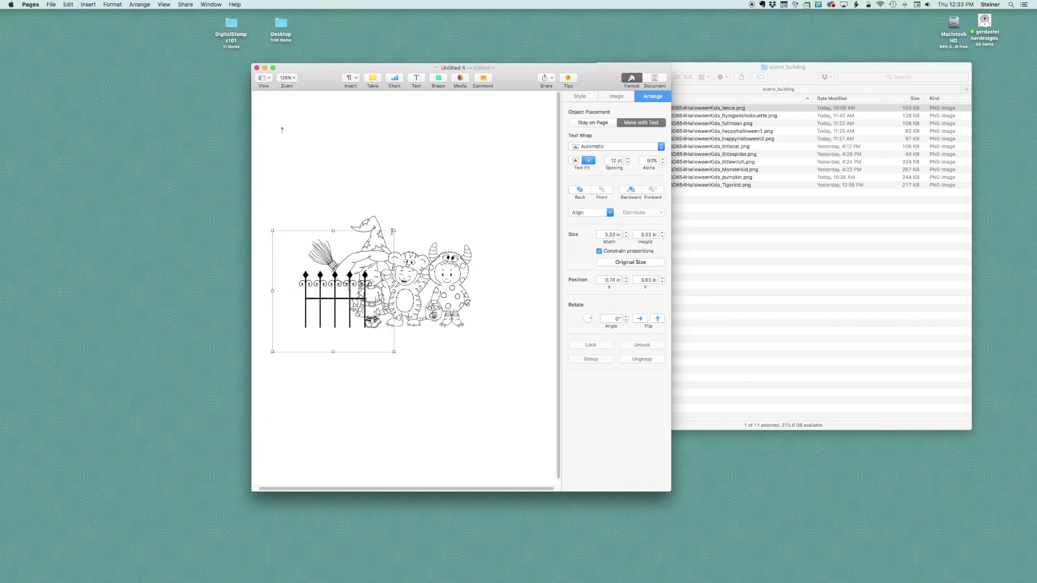
{"action": "left_click_drag", "start_coordinate": [392, 231], "coordinate": [378, 246]}
{"action": "left_click", "coordinate": [348, 313]}
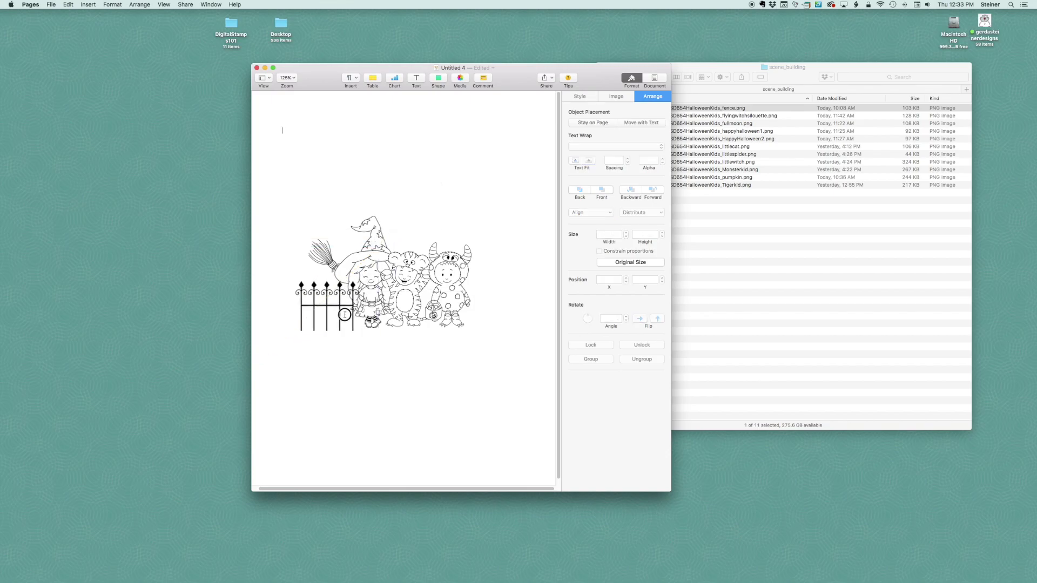
Move the fence slightly right and up so it overlaps the witch, and send it backward behind her
{"action": "left_click", "coordinate": [314, 312]}
{"action": "left_click_drag", "start_coordinate": [314, 313], "coordinate": [323, 309]}
{"action": "left_click", "coordinate": [630, 190]}
Duplicate the fence to the monster kid's right side at about X 5.14 in, Y 4.22 in, and send the copy backward behind him
{"action": "left_click", "coordinate": [321, 305]}
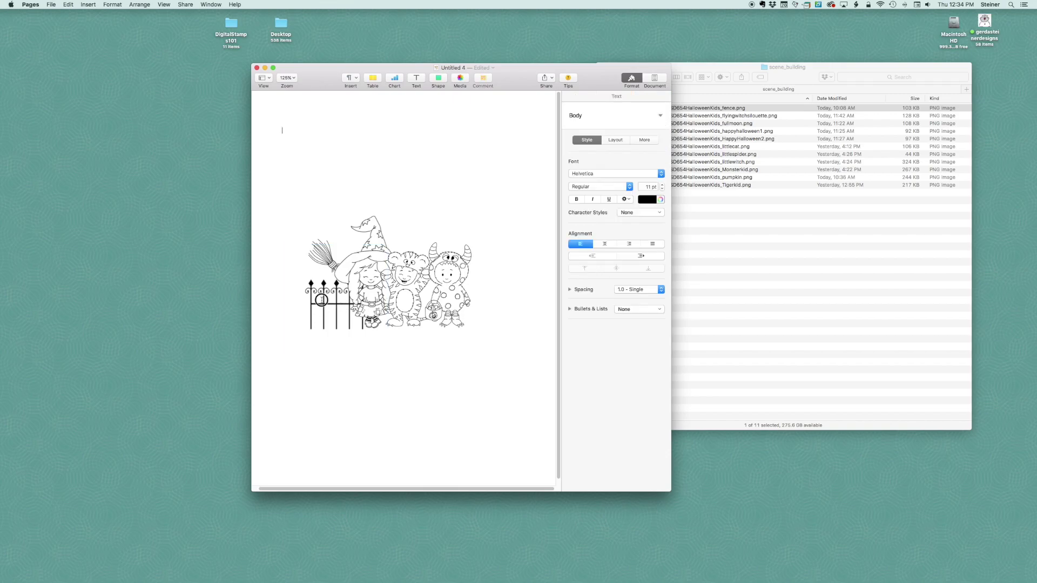
{"action": "left_click_drag", "start_coordinate": [325, 306], "coordinate": [474, 300]}
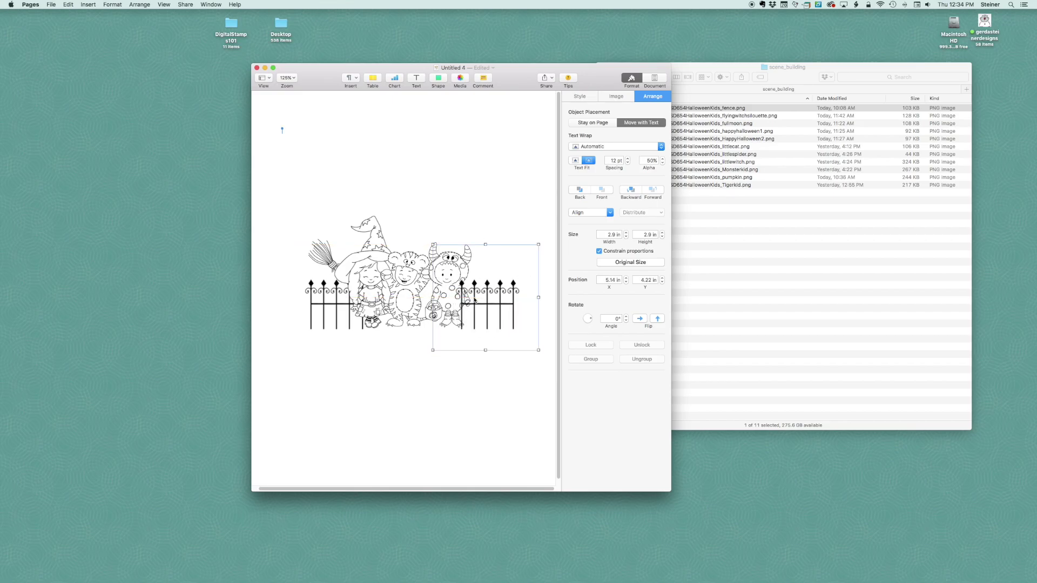
{"action": "left_click", "coordinate": [632, 190]}
{"action": "left_click", "coordinate": [458, 355]}
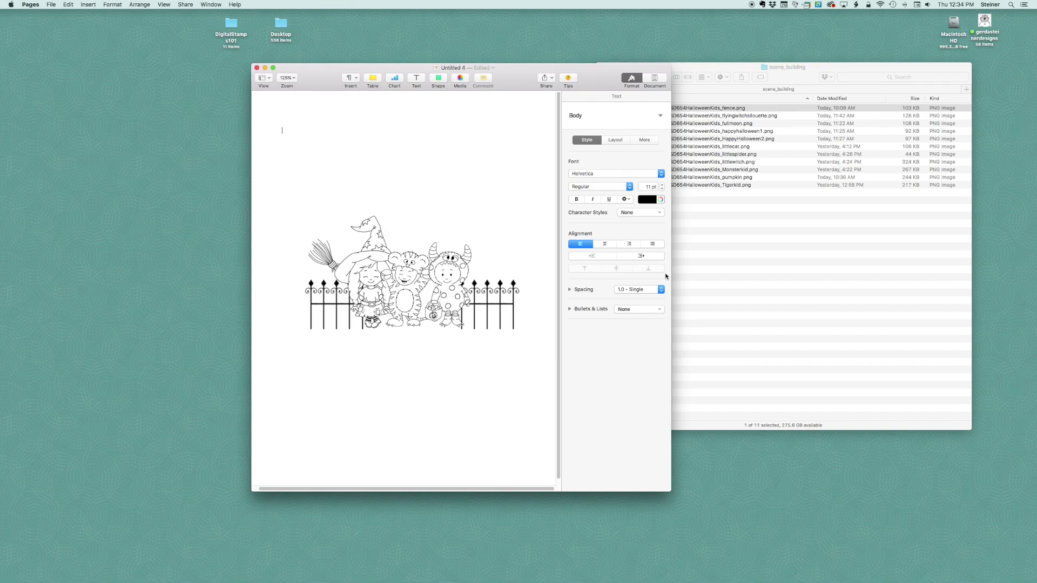
Place GSD654HalloweenKids_pumpkin.png on the page
{"action": "left_click", "coordinate": [716, 262]}
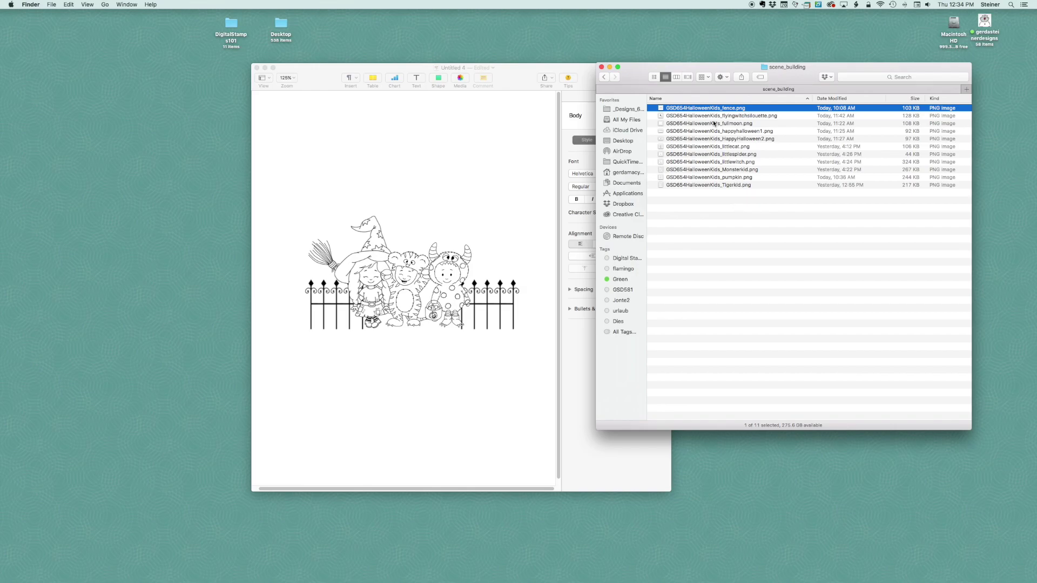
{"action": "left_click_drag", "start_coordinate": [739, 178], "coordinate": [441, 179]}
{"action": "left_click_drag", "start_coordinate": [717, 181], "coordinate": [460, 167]}
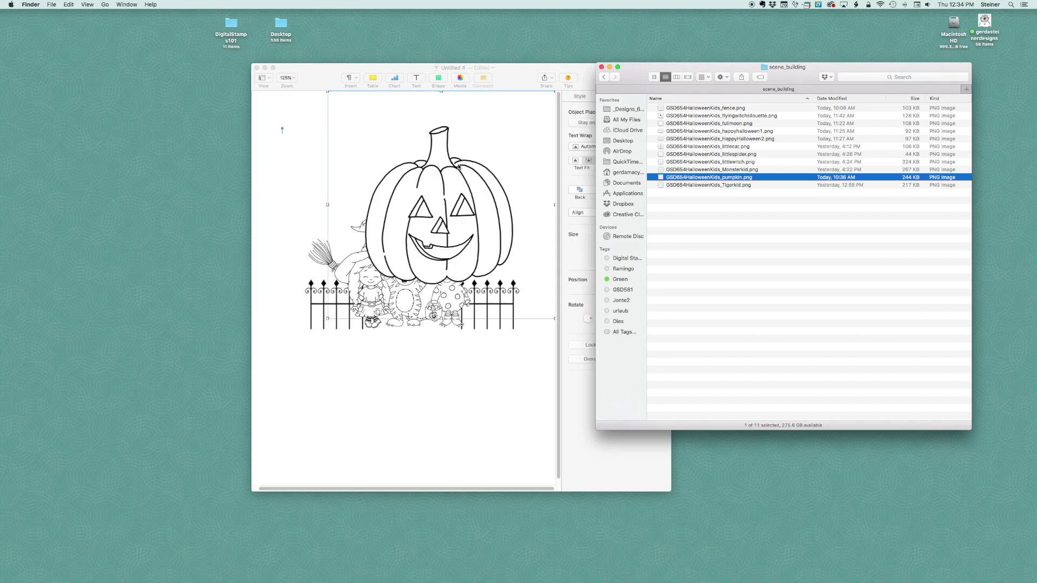
Shrink the pumpkin to about the fence's height and set it in front of the left fence beside the witch
{"action": "left_click_drag", "start_coordinate": [327, 319], "coordinate": [468, 216]}
{"action": "left_click_drag", "start_coordinate": [517, 163], "coordinate": [487, 176]}
{"action": "left_click_drag", "start_coordinate": [410, 211], "coordinate": [346, 331]}
{"action": "left_click", "coordinate": [374, 394]}
{"action": "scroll", "coordinate": [352, 373], "scroll_direction": "left", "scroll_amount": 1}
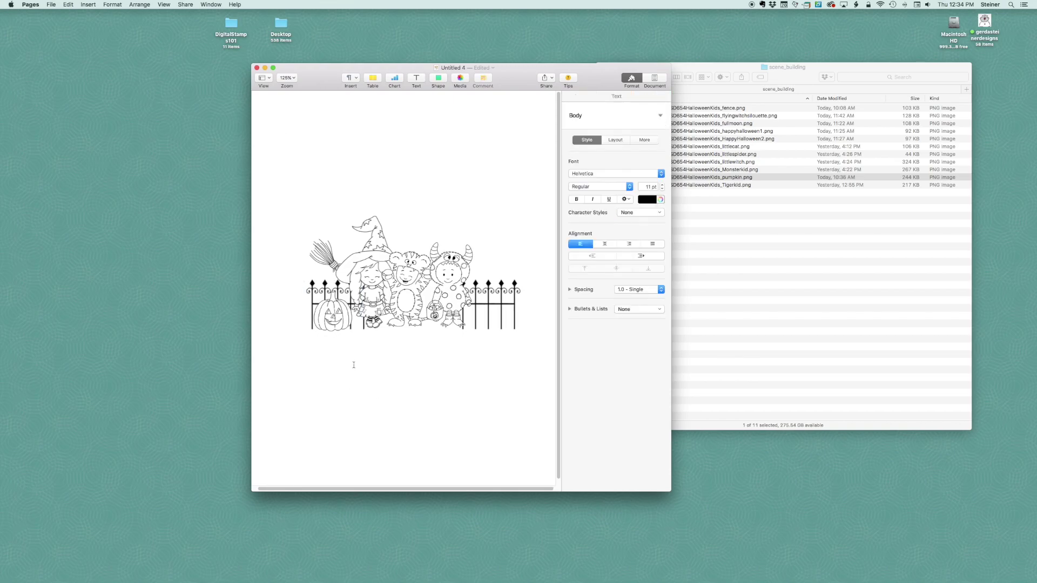
Try the one-line greeting GSD654HalloweenKids_happyhalloween1.png above the kids, and delete it from the page
{"action": "left_click", "coordinate": [784, 227]}
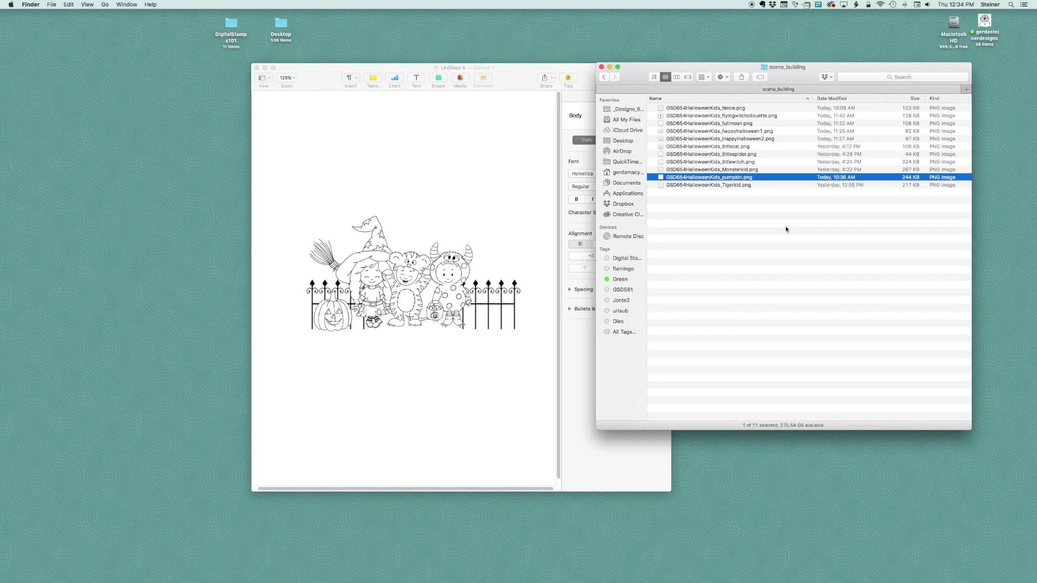
{"action": "left_click_drag", "start_coordinate": [760, 131], "coordinate": [372, 172]}
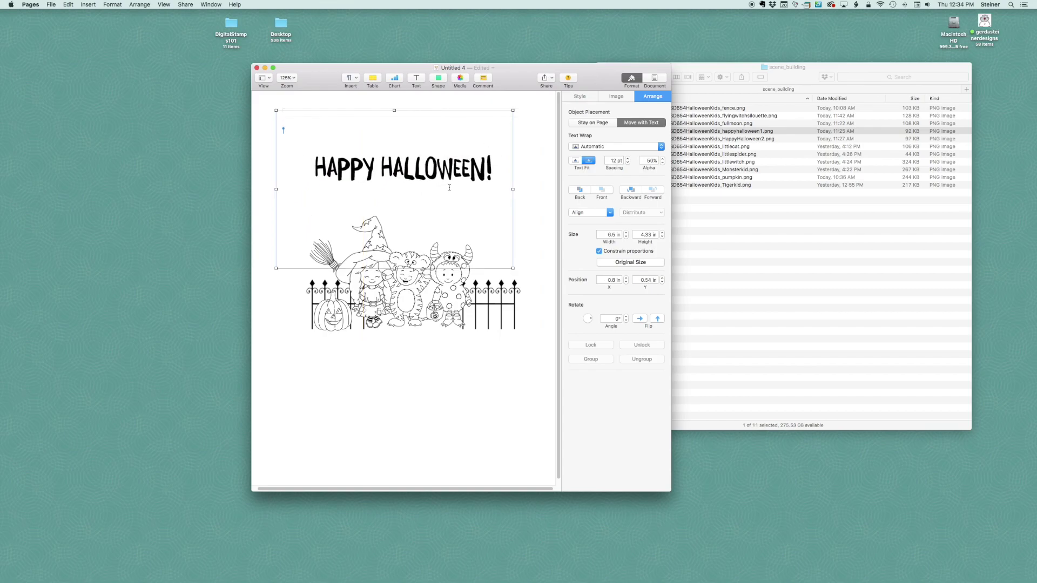
{"action": "key", "text": "BackSpace"}
Place the two-line greeting GSD654HalloweenKids_HappyHalloween2.png above the kids and shrink it to about 4.71 by 3.14 in
{"action": "left_click", "coordinate": [757, 141]}
{"action": "left_click_drag", "start_coordinate": [758, 139], "coordinate": [433, 171]}
{"action": "left_click", "coordinate": [442, 172]}
{"action": "key", "text": "cmd+a"}
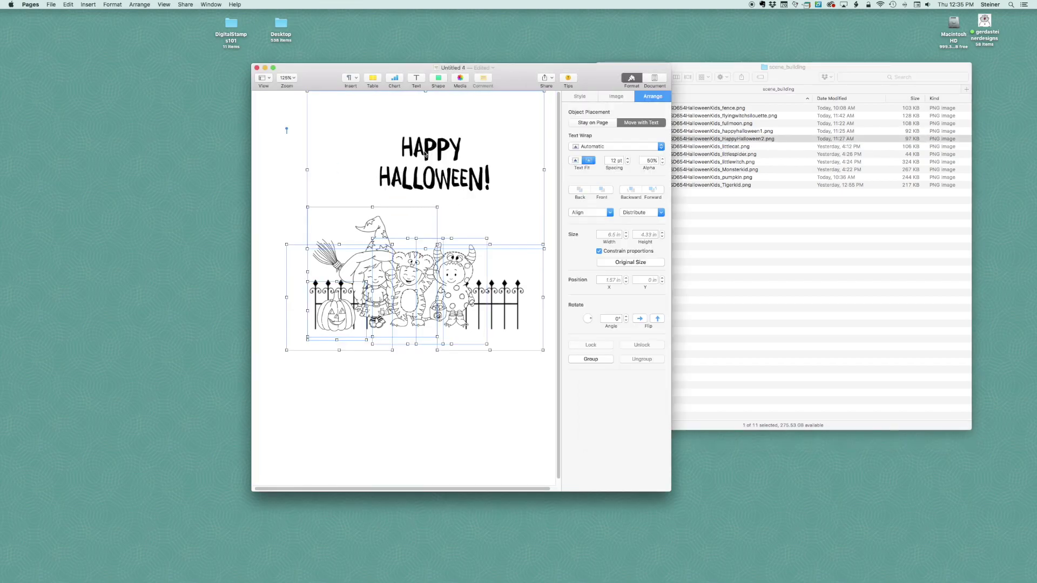
{"action": "left_click", "coordinate": [499, 396]}
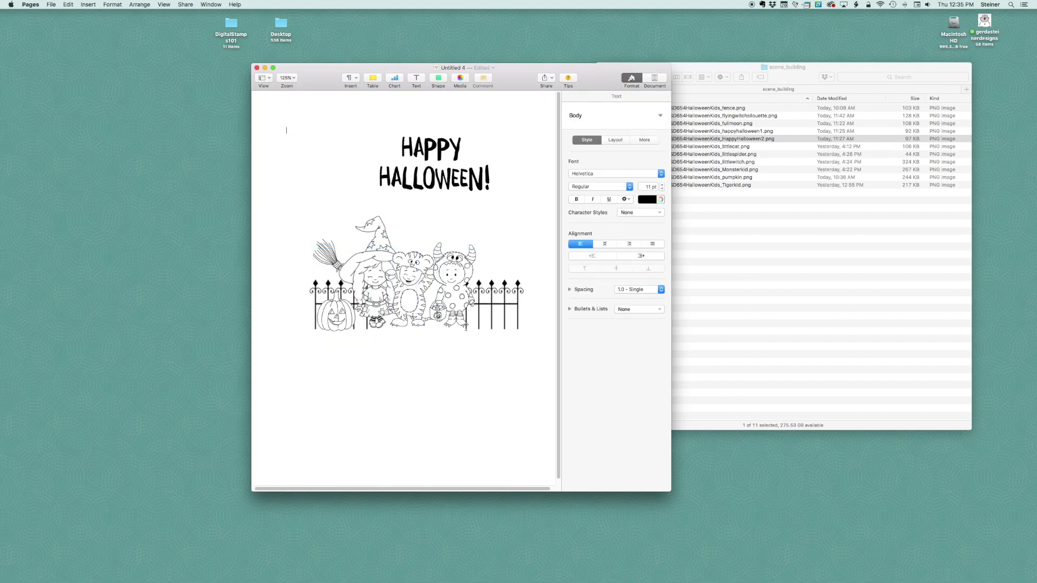
{"action": "left_click", "coordinate": [430, 169]}
{"action": "left_click_drag", "start_coordinate": [306, 249], "coordinate": [381, 187]}
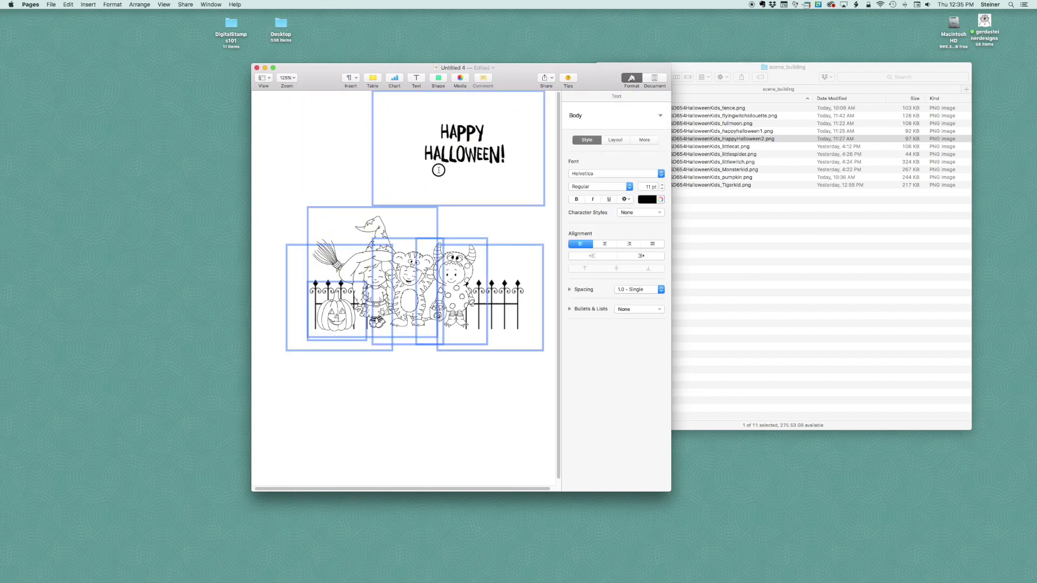
Select everything on the page and move the whole scene slightly down
{"action": "key", "text": "super+a"}
{"action": "key", "text": "super+z"}
{"action": "key", "text": "super+z"}
{"action": "key", "text": "super+z"}
{"action": "key", "text": "super+z"}
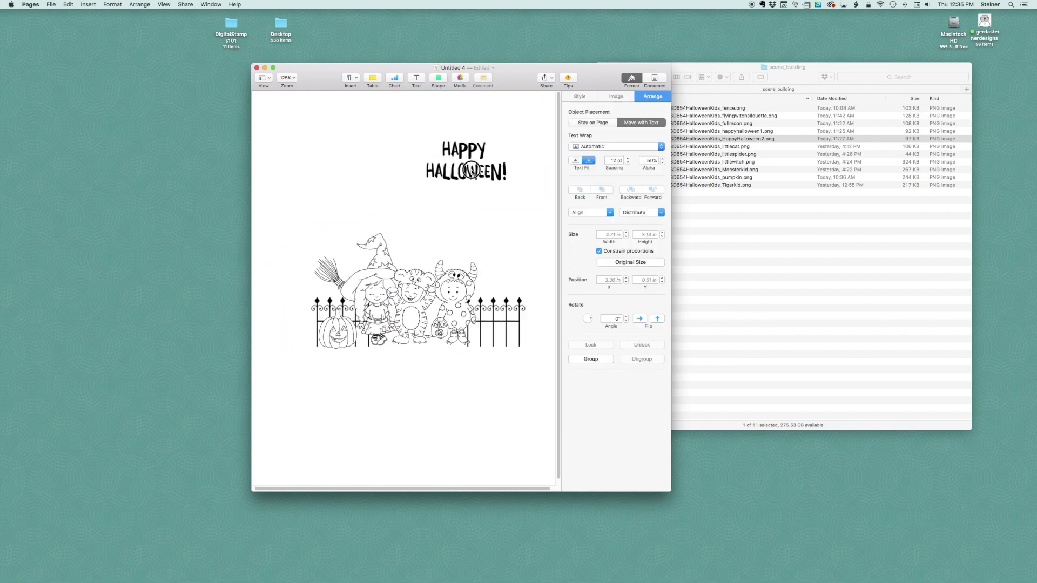
Move the greeting alone to the left and down so it sits just above the witch's hat
{"action": "left_click", "coordinate": [458, 173]}
{"action": "left_click_drag", "start_coordinate": [458, 173], "coordinate": [379, 204]}
{"action": "left_click", "coordinate": [491, 369]}
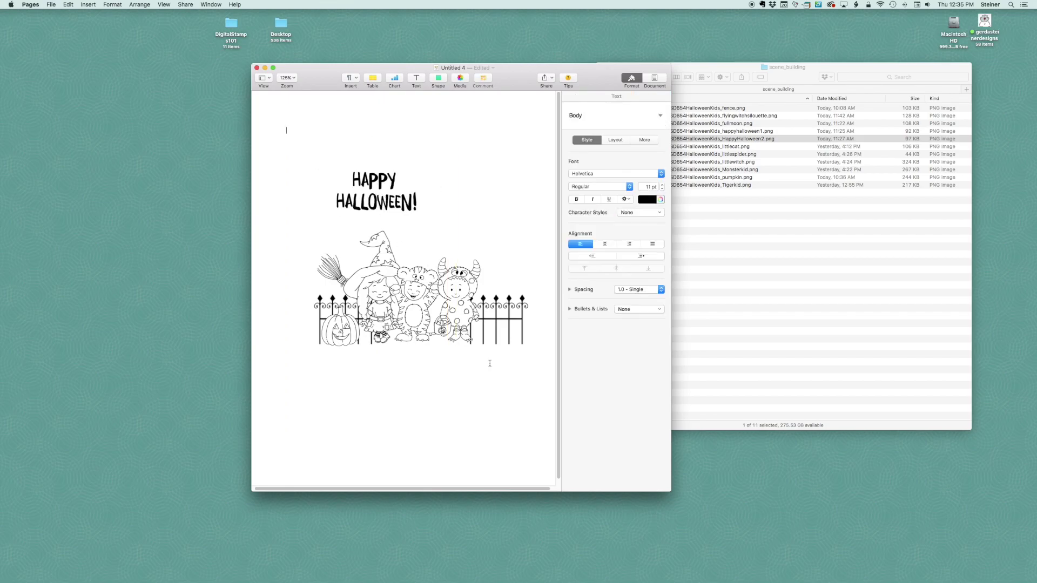
Place GSD654HalloweenKids_fullmoon.png, shrink it to about 3.51 in square and set it to the right of the greeting
{"action": "left_click", "coordinate": [762, 187]}
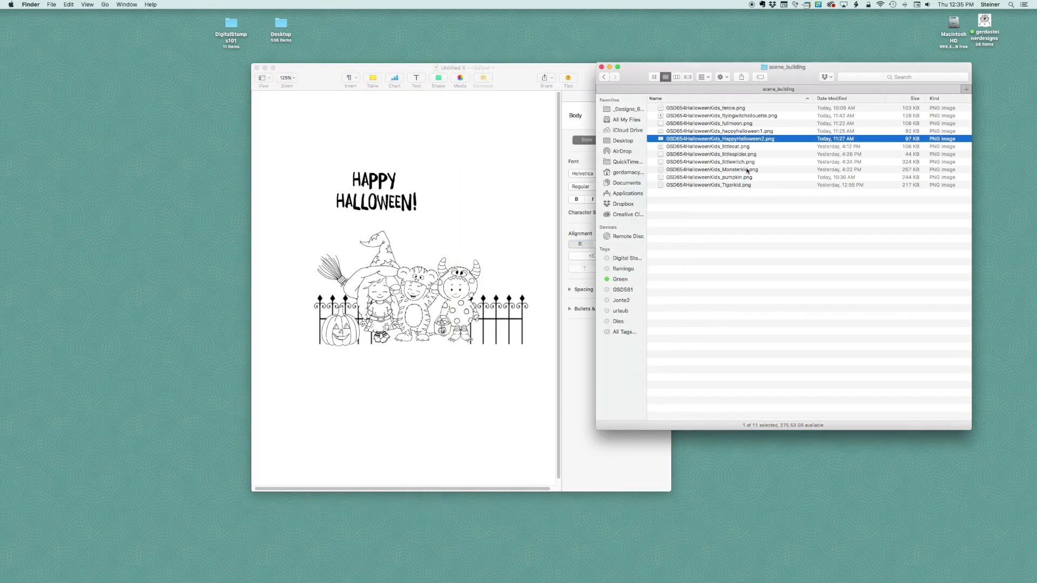
{"action": "left_click_drag", "start_coordinate": [738, 124], "coordinate": [755, 163]}
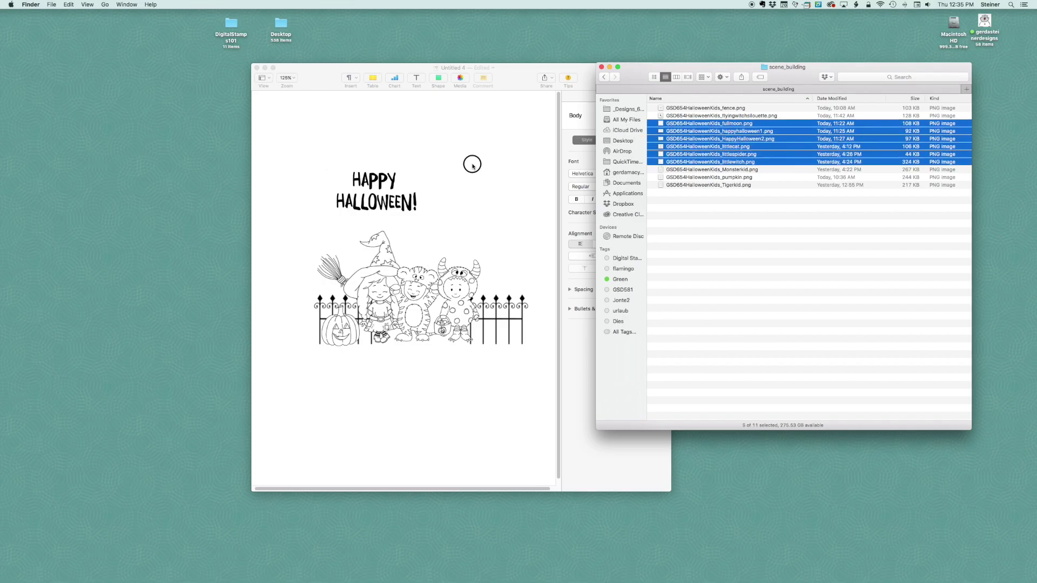
{"action": "left_click", "coordinate": [765, 214]}
{"action": "left_click_drag", "start_coordinate": [739, 125], "coordinate": [501, 154]}
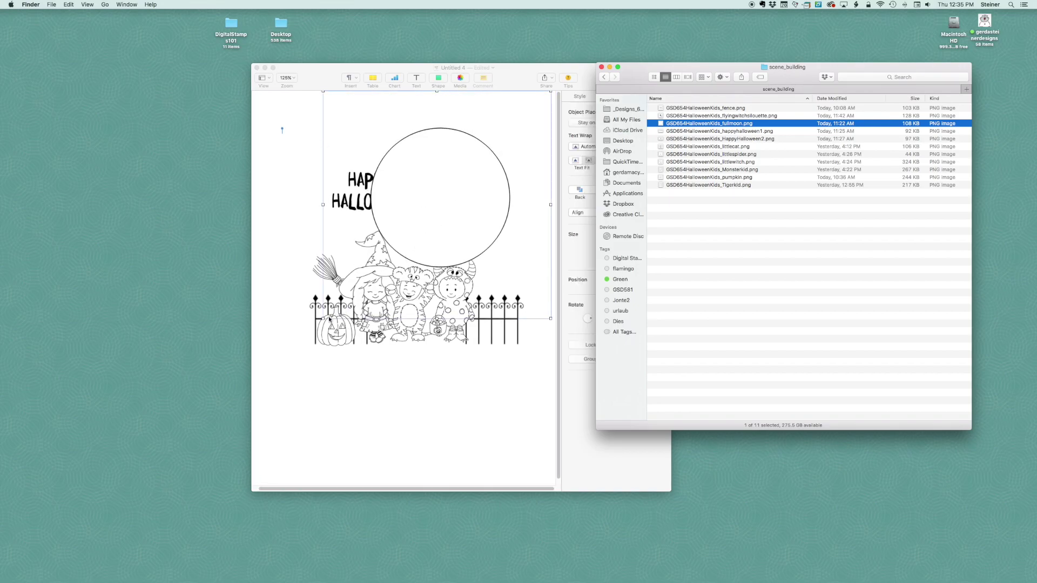
{"action": "left_click_drag", "start_coordinate": [329, 320], "coordinate": [425, 230]}
{"action": "left_click_drag", "start_coordinate": [493, 162], "coordinate": [486, 206]}
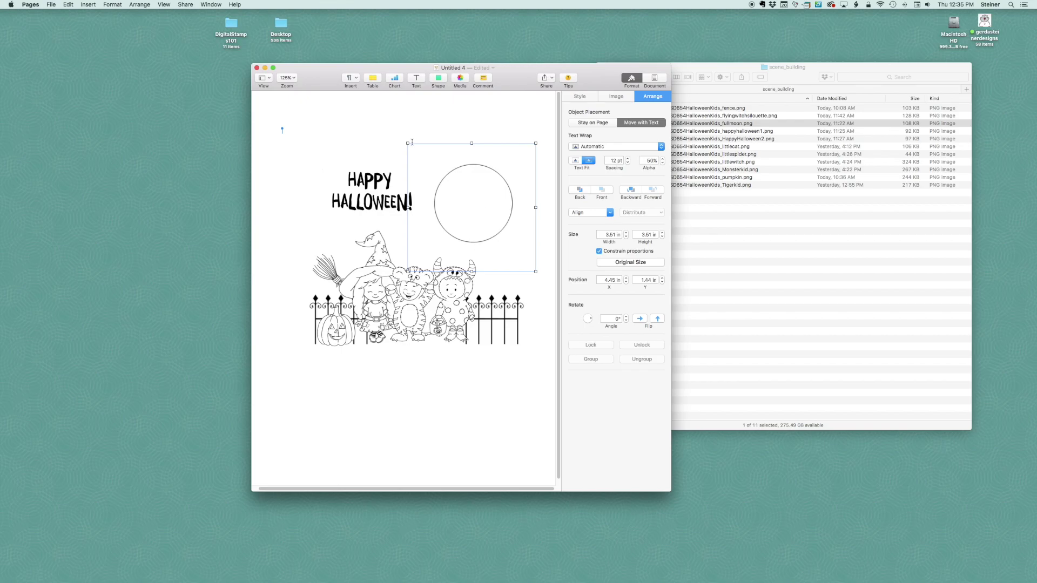
Try the moon enlarged to about 4.74 in square and sent backward behind the witch and the other kids
{"action": "left_click_drag", "start_coordinate": [407, 144], "coordinate": [359, 120]}
{"action": "left_click_drag", "start_coordinate": [470, 157], "coordinate": [431, 237]}
{"action": "left_click", "coordinate": [631, 190]}
{"action": "left_click", "coordinate": [631, 190]}
{"action": "left_click", "coordinate": [631, 190]}
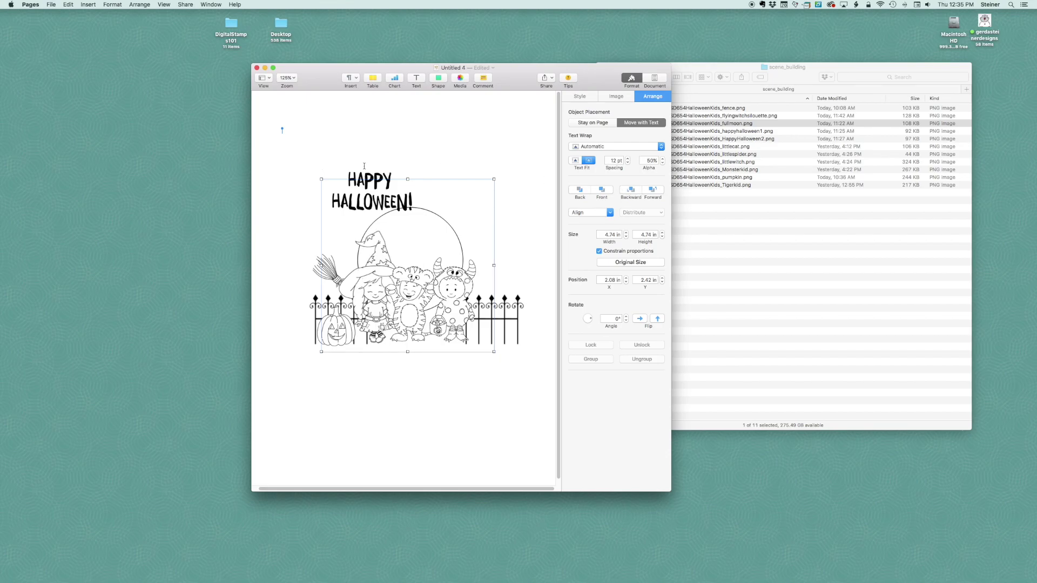
Try the greeting over the moon's right edge, and return it to the upper left above the witch
{"action": "left_click", "coordinate": [380, 143]}
{"action": "left_click_drag", "start_coordinate": [375, 181], "coordinate": [461, 208]}
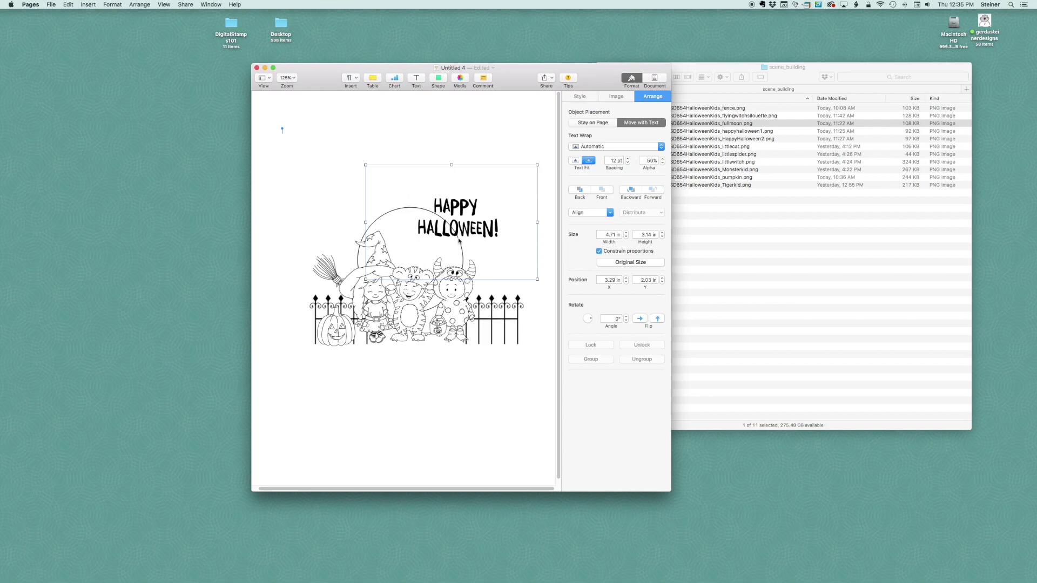
{"action": "left_click_drag", "start_coordinate": [459, 208], "coordinate": [365, 189]}
Move the moon up to the right of the greeting and shrink it to clear both the greeting and the kids
{"action": "left_click_drag", "start_coordinate": [429, 231], "coordinate": [494, 179]}
{"action": "left_click_drag", "start_coordinate": [384, 127], "coordinate": [446, 189]}
{"action": "left_click_drag", "start_coordinate": [522, 238], "coordinate": [481, 198]}
Place the flying witch silhouette PNG, shrink it to about 2.01 in square and set it over the moon's lower right edge
{"action": "left_click", "coordinate": [740, 212]}
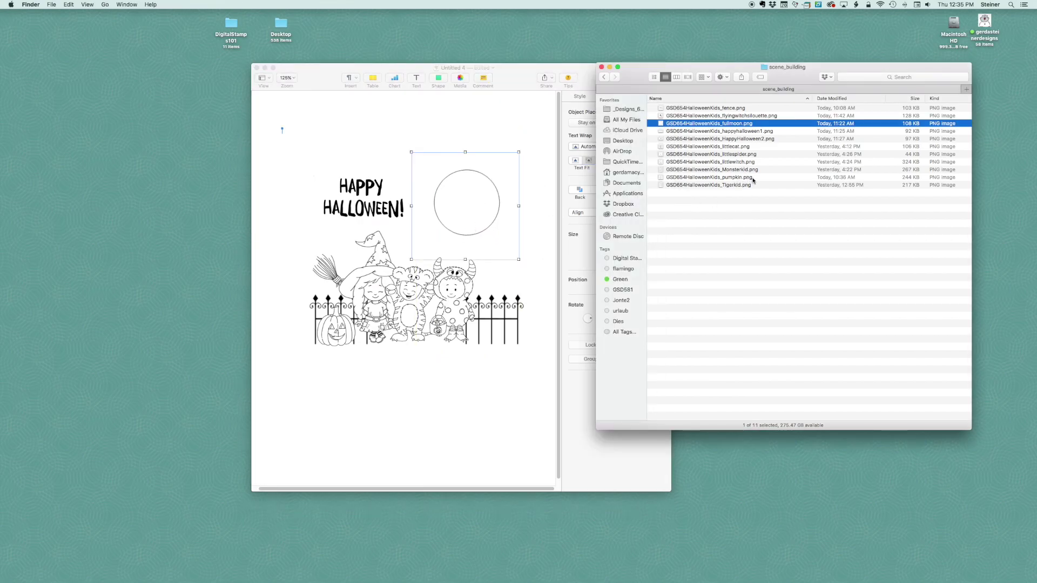
{"action": "left_click", "coordinate": [748, 117]}
{"action": "left_click_drag", "start_coordinate": [753, 118], "coordinate": [514, 213]}
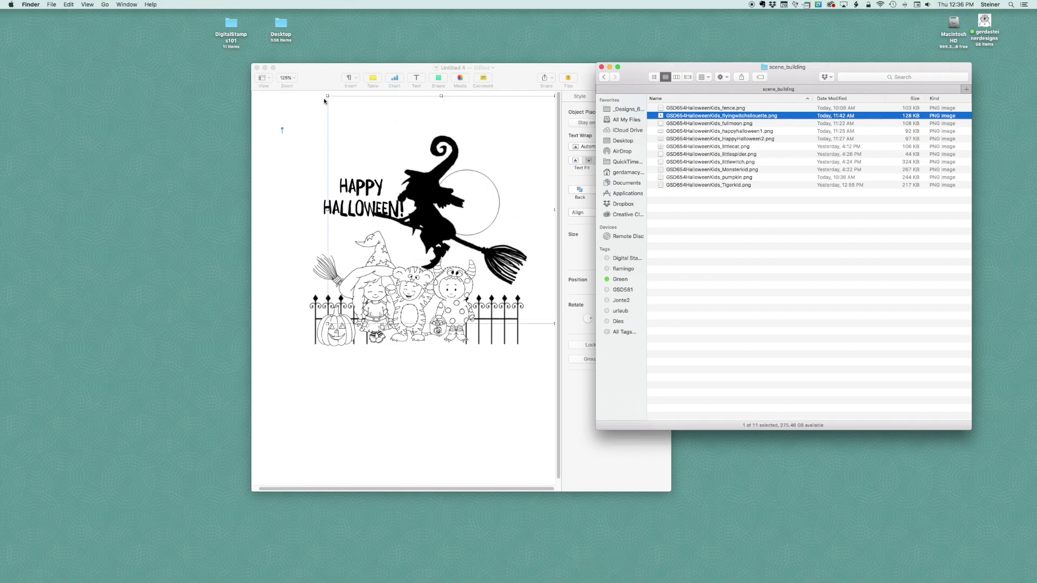
{"action": "left_click_drag", "start_coordinate": [327, 98], "coordinate": [482, 251]}
{"action": "left_click_drag", "start_coordinate": [516, 294], "coordinate": [488, 227]}
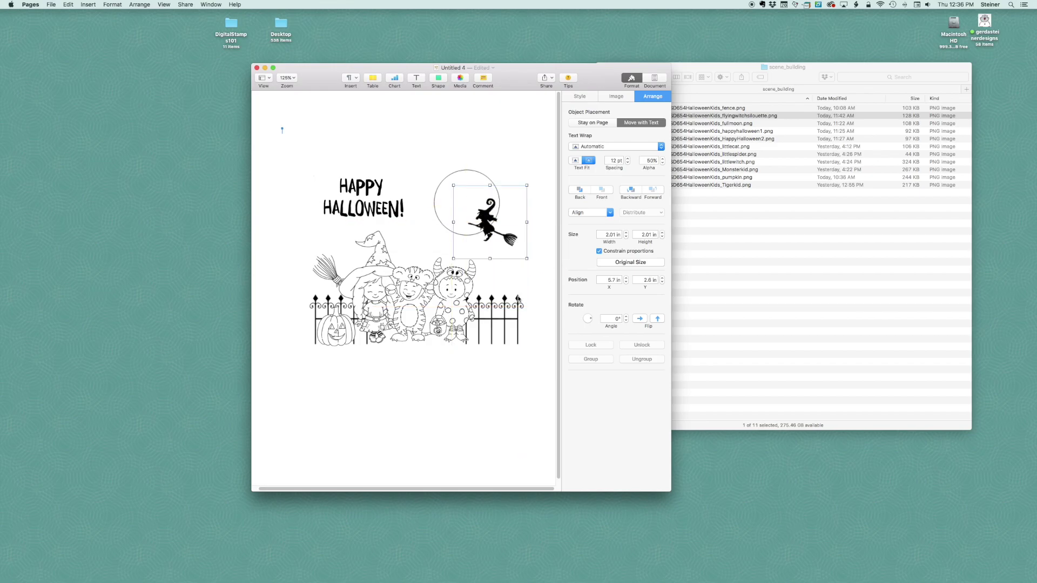
{"action": "left_click", "coordinate": [491, 370]}
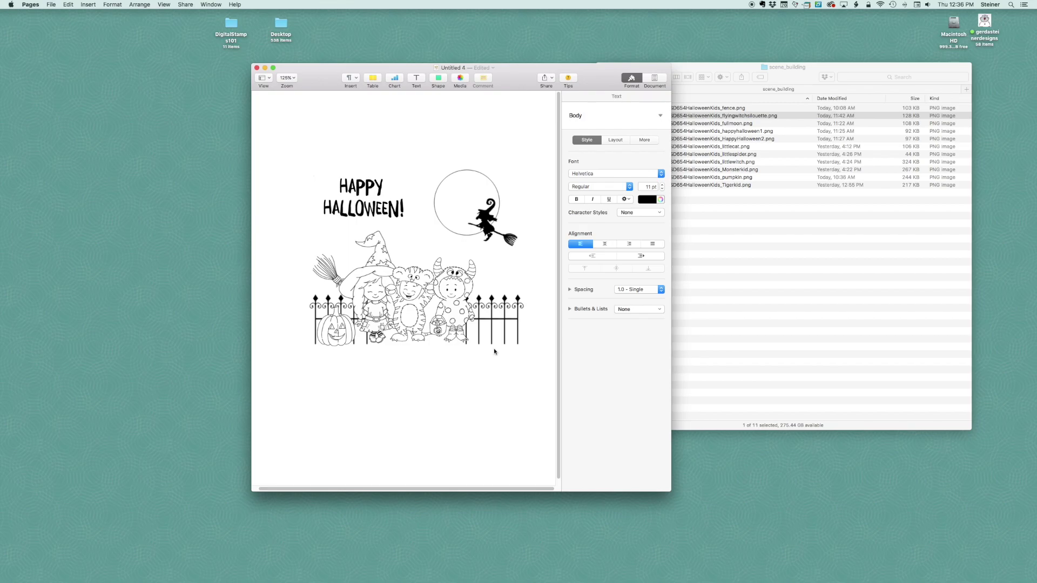
Place GSD654HalloweenKids_littlespider.png, shrink it to about 1.87 in square and hang it below the H of HALLOWEEN
{"action": "left_click", "coordinate": [773, 201]}
{"action": "left_click_drag", "start_coordinate": [751, 155], "coordinate": [425, 237]}
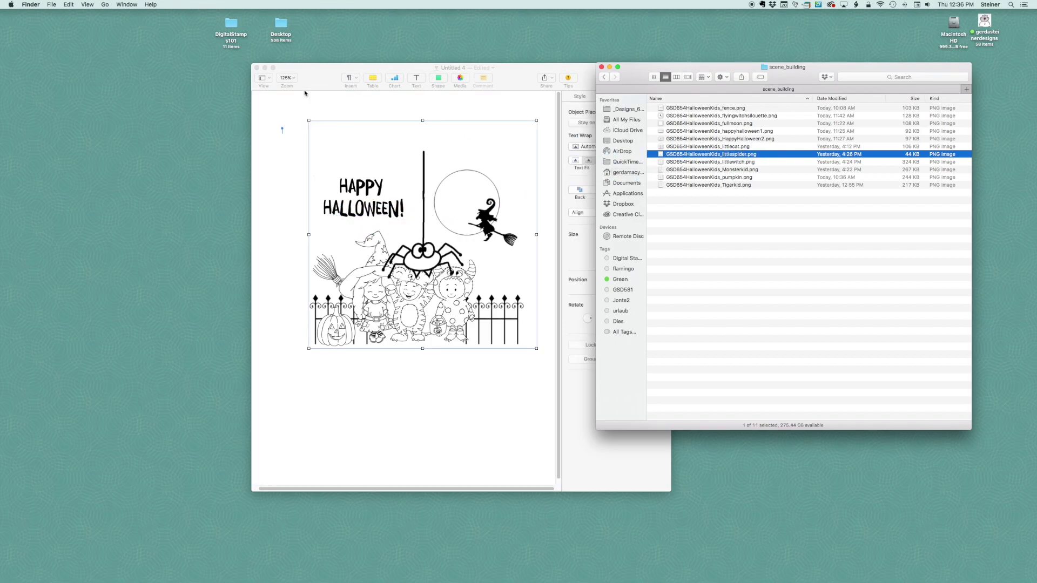
{"action": "left_click_drag", "start_coordinate": [309, 121], "coordinate": [484, 258]}
{"action": "left_click_drag", "start_coordinate": [503, 325], "coordinate": [324, 245]}
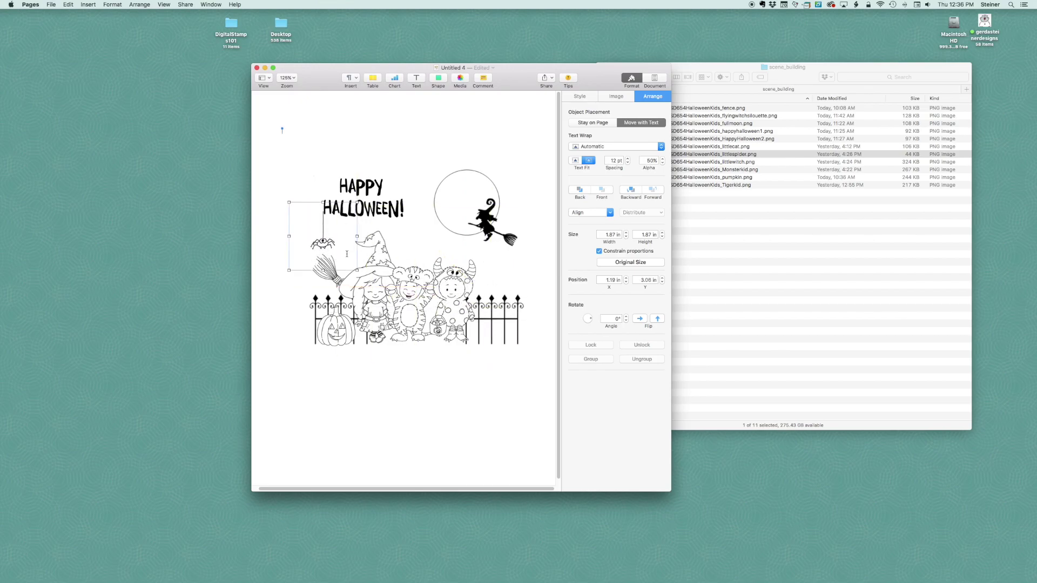
{"action": "key", "text": "Right"}
{"action": "key", "text": "Right"}
{"action": "key", "text": "Right"}
{"action": "key", "text": "Right"}
{"action": "left_click", "coordinate": [346, 398]}
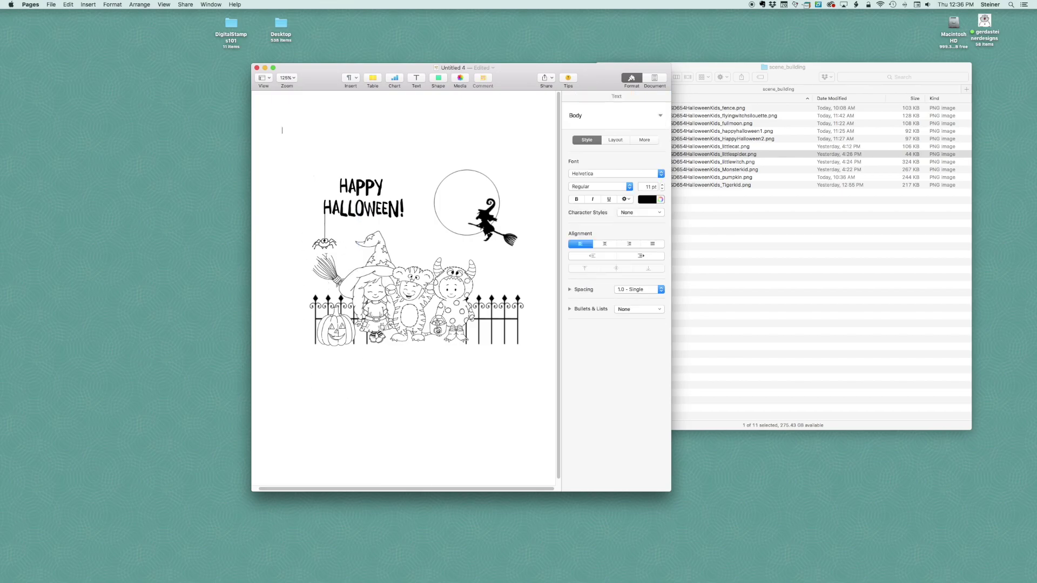
Shrink the spider to about 1.19 in square and hang it from the witch's broom at about X 1.31 in, Y 4.63 in
{"action": "left_click", "coordinate": [327, 245]}
{"action": "left_click_drag", "start_coordinate": [289, 271], "coordinate": [312, 286]}
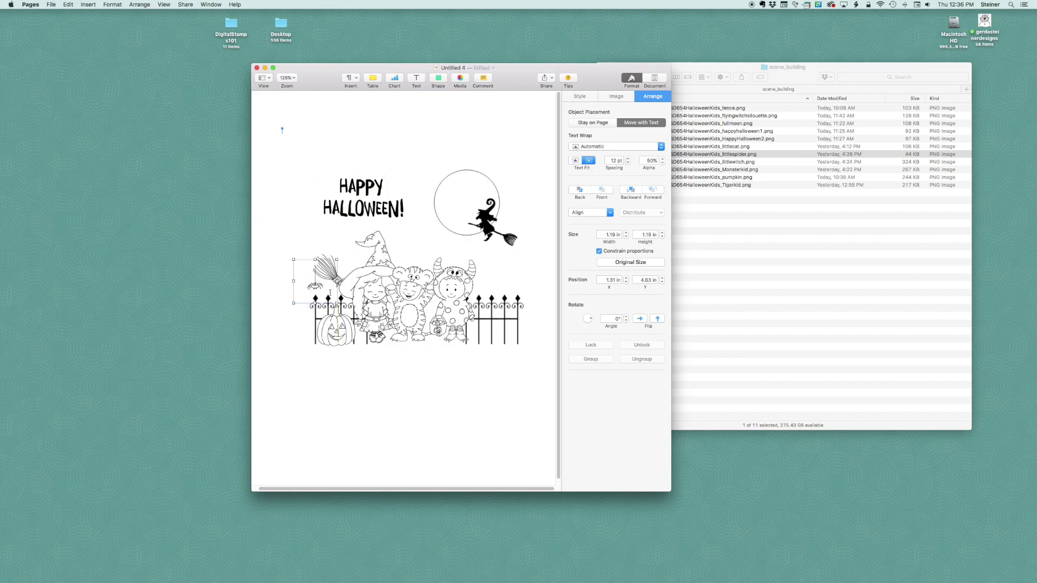
{"action": "left_click", "coordinate": [451, 378]}
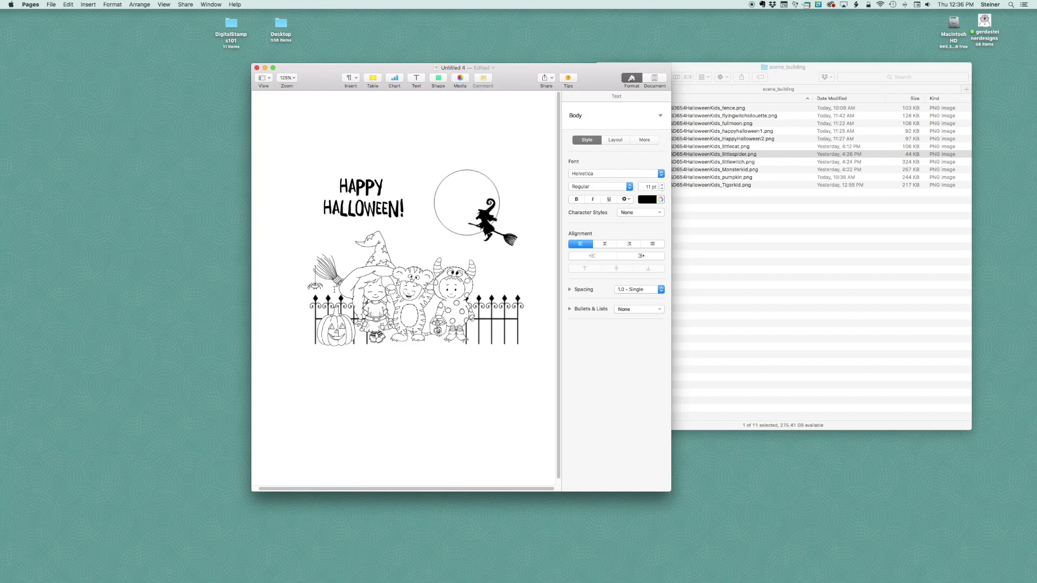
Move the tiger kid below the group and hang the spider from his raised hand at about X 4.25 in, Y 8.1 in
{"action": "left_click_drag", "start_coordinate": [316, 288], "coordinate": [459, 406]}
{"action": "left_click", "coordinate": [419, 297], "text": "shift"}
{"action": "left_click", "coordinate": [500, 416]}
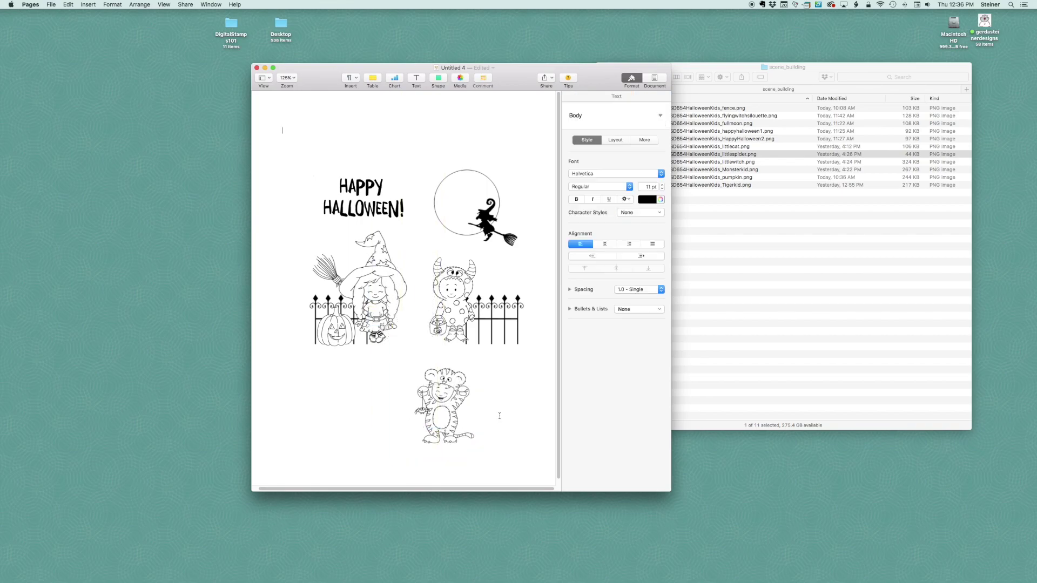
{"action": "left_click", "coordinate": [423, 413]}
{"action": "key", "text": "Down"}
{"action": "key", "text": "Down"}
{"action": "key", "text": "Down"}
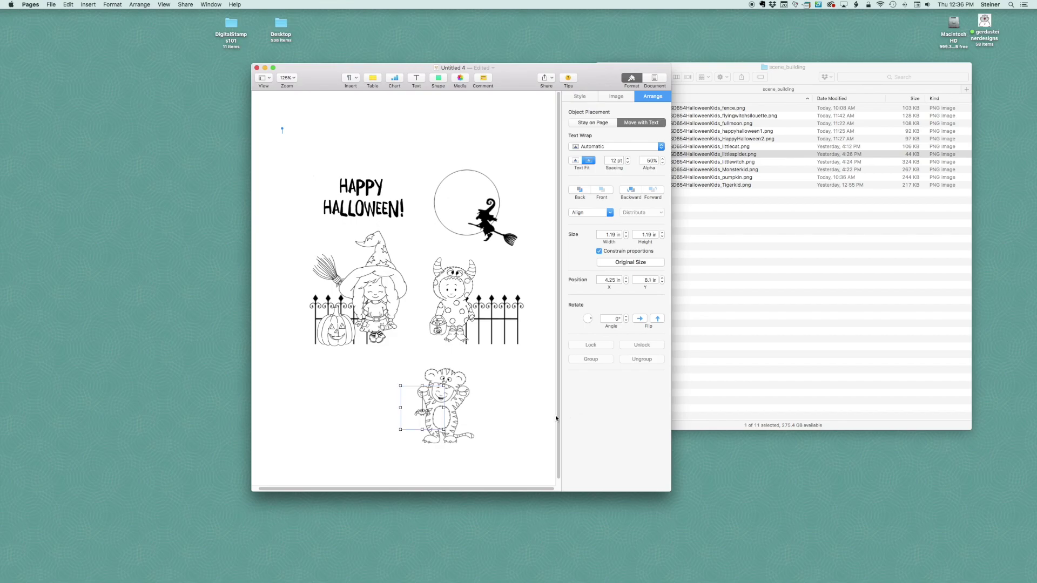
{"action": "left_click", "coordinate": [555, 415]}
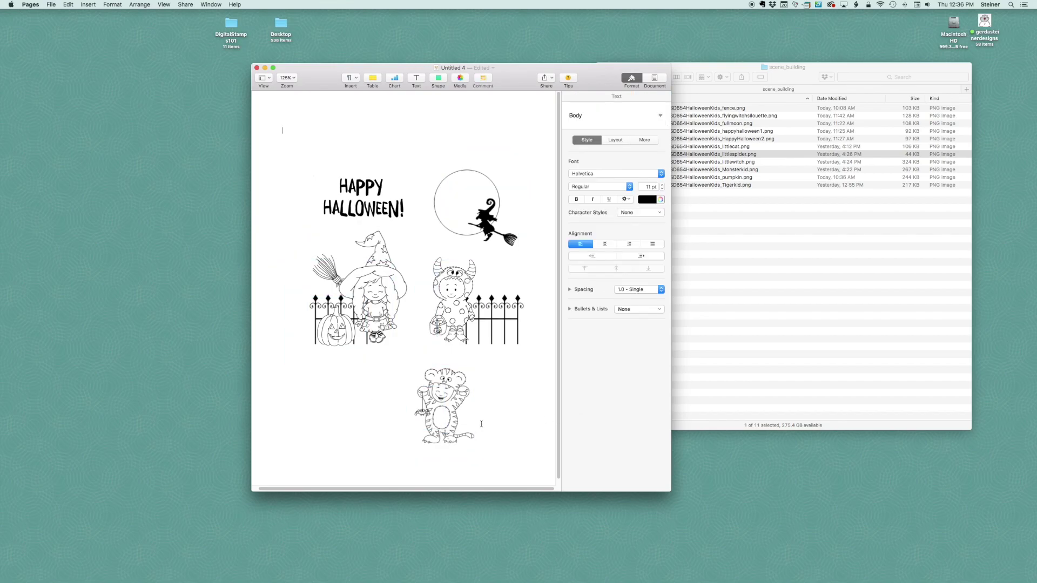
Move the tiger kid and the spider together back up between the witch and the monster kid
{"action": "left_click", "coordinate": [421, 419]}
{"action": "left_click", "coordinate": [447, 410], "text": "shift"}
{"action": "left_click_drag", "start_coordinate": [447, 410], "coordinate": [421, 314]}
{"action": "left_click", "coordinate": [450, 395]}
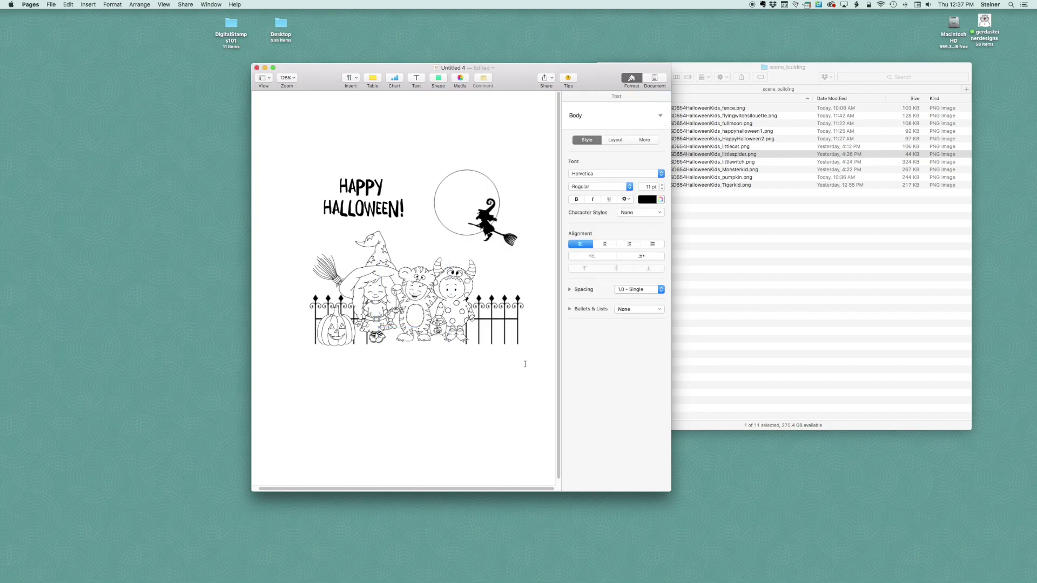
{"action": "left_click", "coordinate": [455, 318]}
{"action": "left_click_drag", "start_coordinate": [454, 319], "coordinate": [455, 321]}
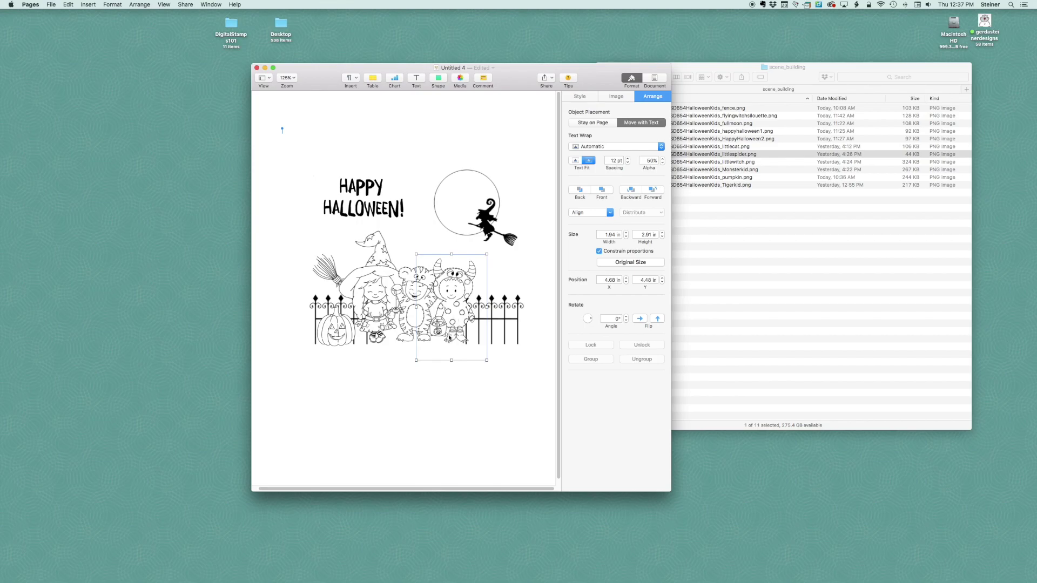
{"action": "left_click", "coordinate": [443, 414]}
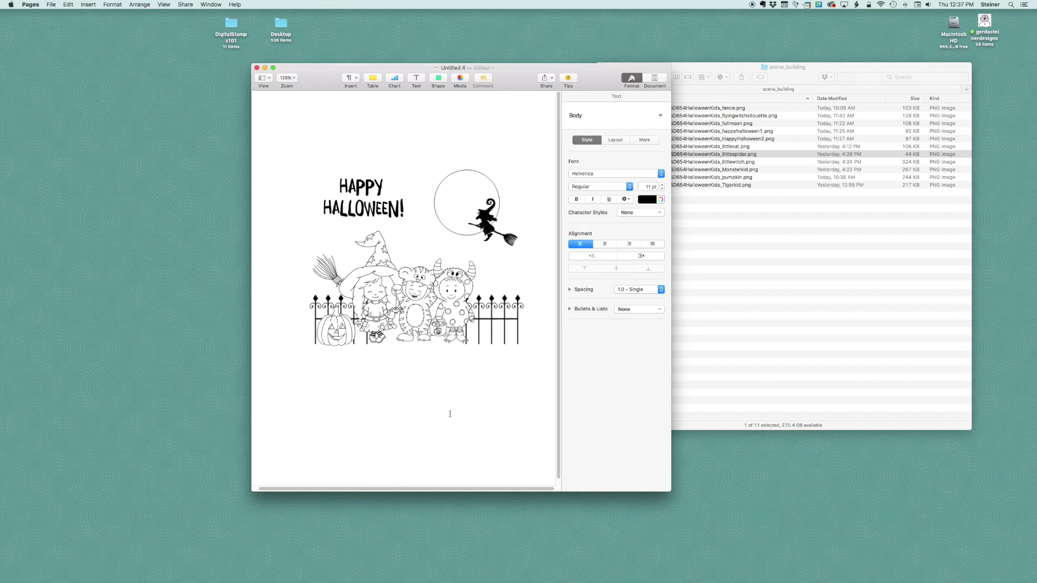
Delete both fence pieces, the monster kid and the tiger kid from the scene
{"action": "left_click", "coordinate": [522, 309]}
{"action": "key", "text": "BackSpace"}
{"action": "left_click", "coordinate": [459, 313]}
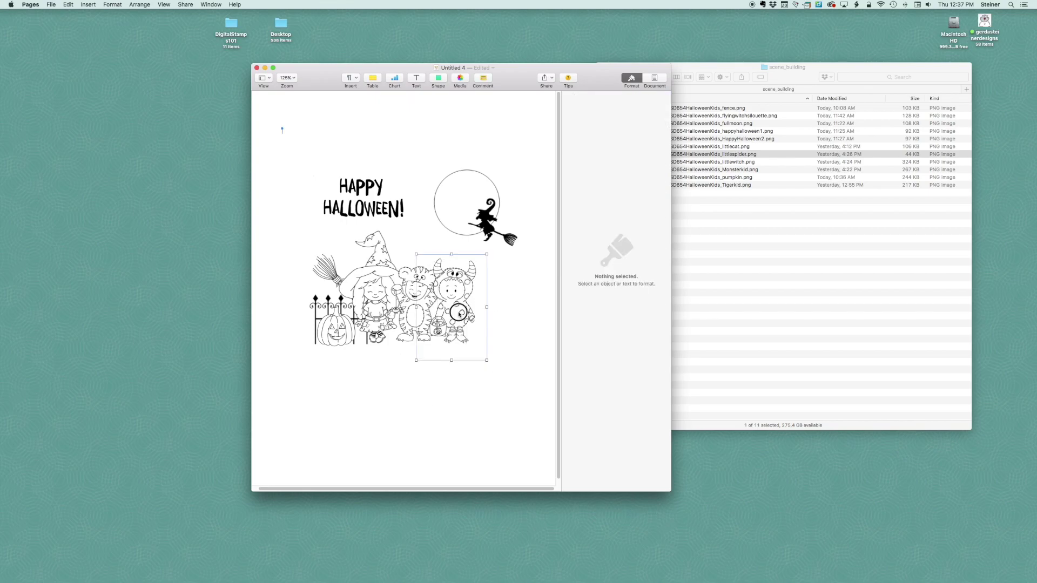
{"action": "key", "text": "BackSpace"}
{"action": "left_click", "coordinate": [422, 309]}
{"action": "key", "text": "BackSpace"}
{"action": "left_click", "coordinate": [322, 323]}
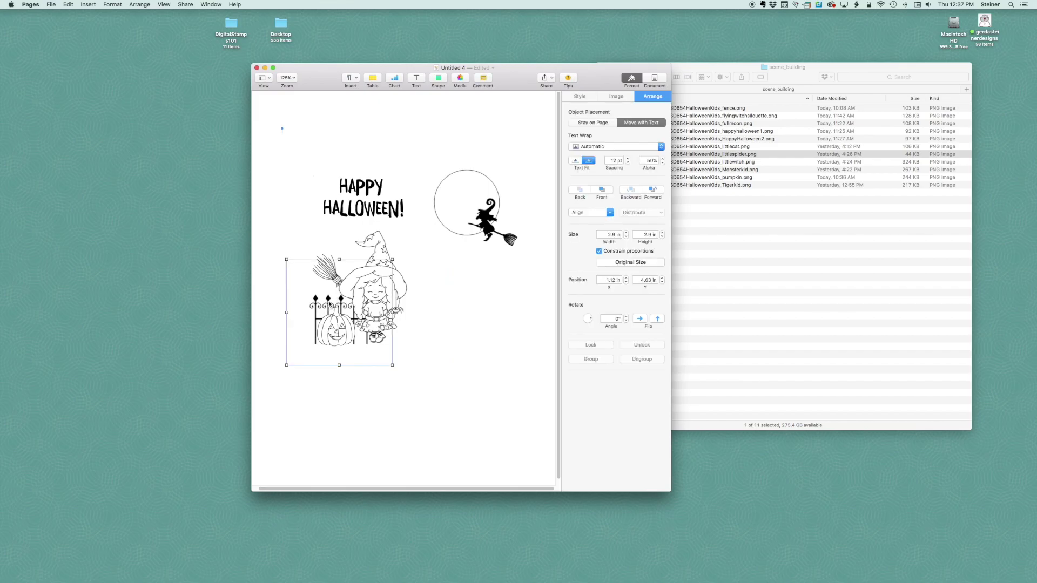
{"action": "key", "text": "BackSpace"}
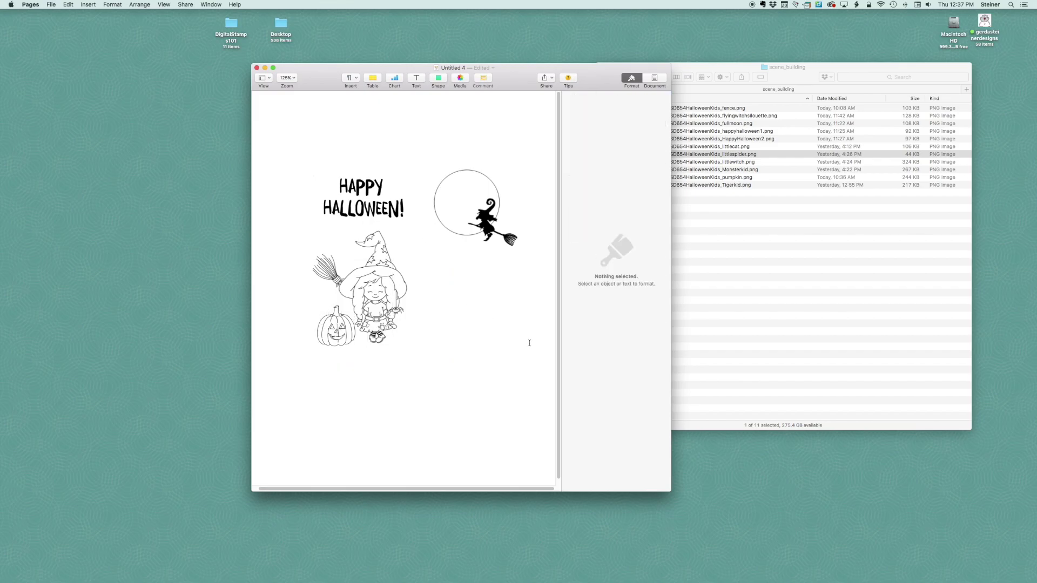
Delete the little spider beside the witch's hand and undo the removal of the rest of the page's images
{"action": "left_click", "coordinate": [397, 313]}
{"action": "key", "text": "super+a"}
{"action": "key", "text": "BackSpace"}
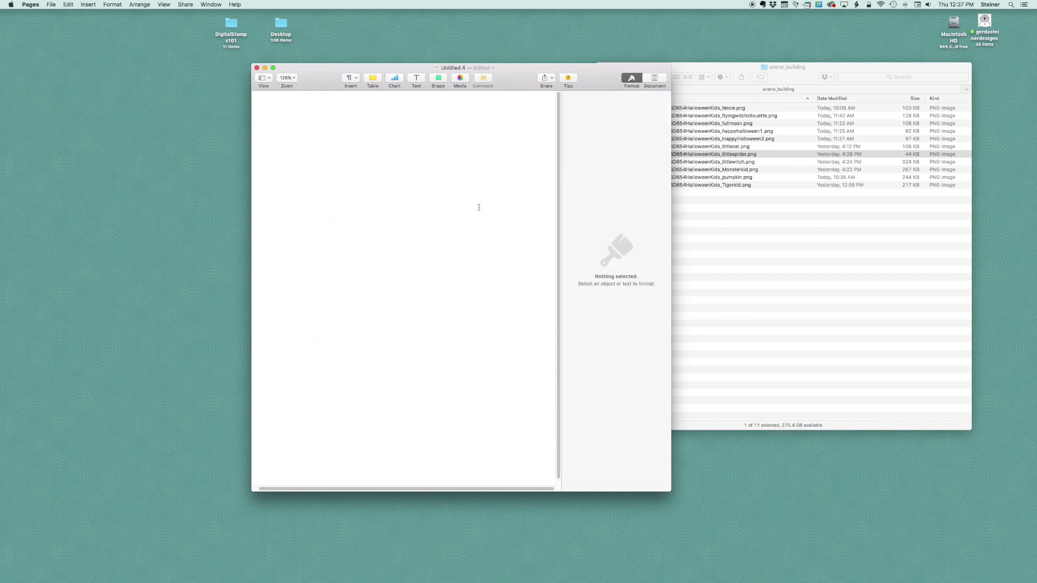
{"action": "key", "text": "super+z"}
{"action": "left_click", "coordinate": [513, 136]}
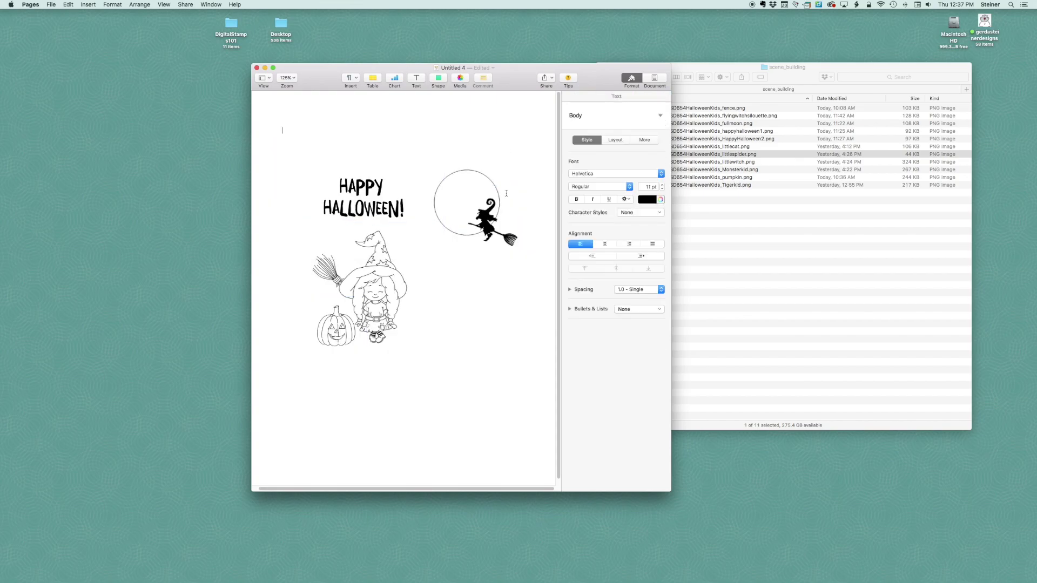
Delete the flying witch silhouette and the full moon beside the greeting
{"action": "left_click", "coordinate": [485, 236]}
{"action": "key", "text": "BackSpace"}
{"action": "left_click", "coordinate": [475, 218]}
{"action": "key", "text": "BackSpace"}
{"action": "left_click", "coordinate": [521, 330]}
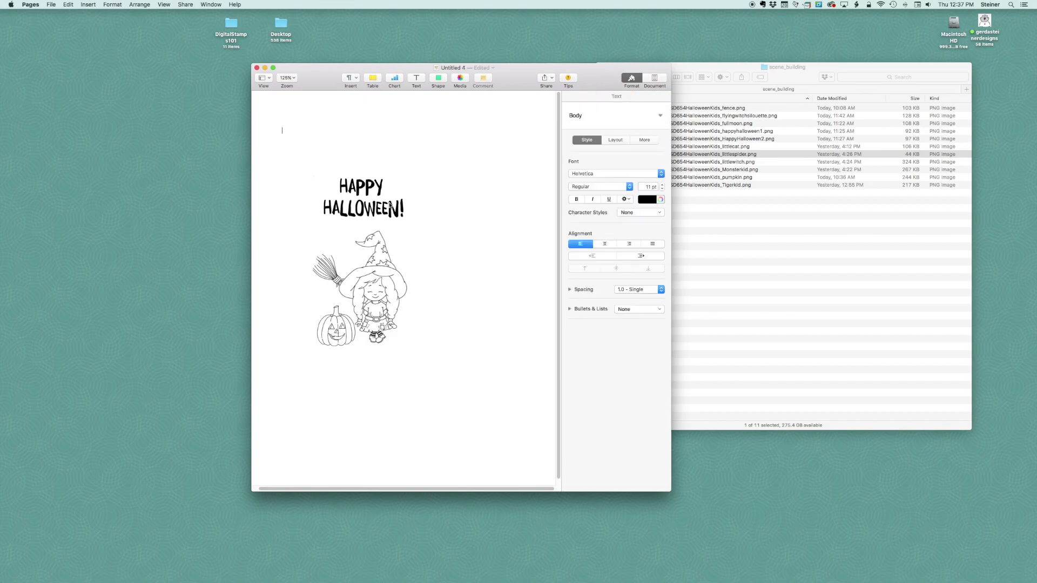
Move the HAPPY HALLOWEEN greeting over the witch's hat, at about X 0.87 in, Y 1.51 in
{"action": "left_click", "coordinate": [366, 189]}
{"action": "left_click_drag", "start_coordinate": [367, 189], "coordinate": [374, 217]}
{"action": "left_click", "coordinate": [464, 271]}
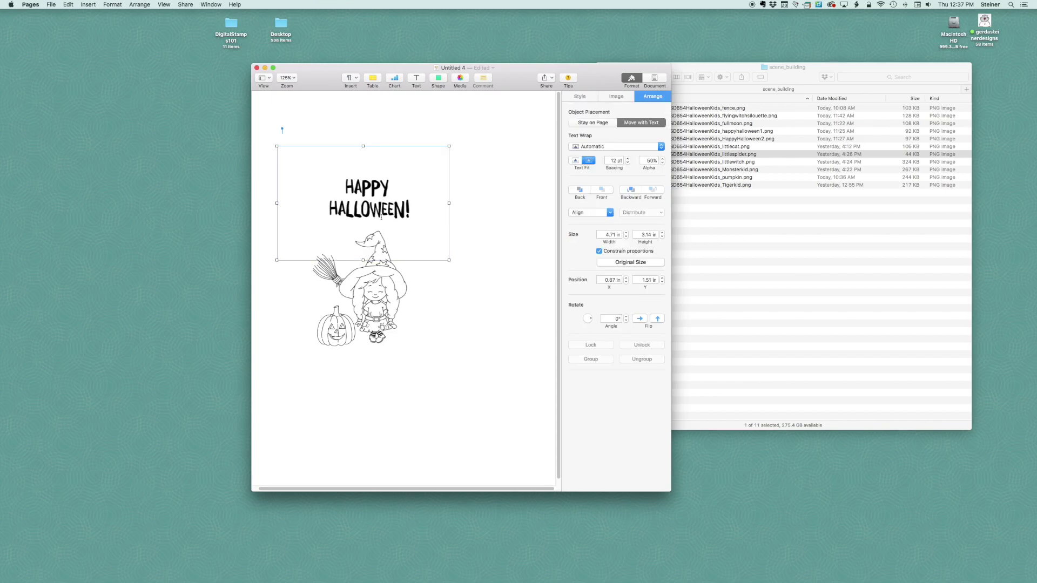
{"action": "left_click", "coordinate": [450, 293]}
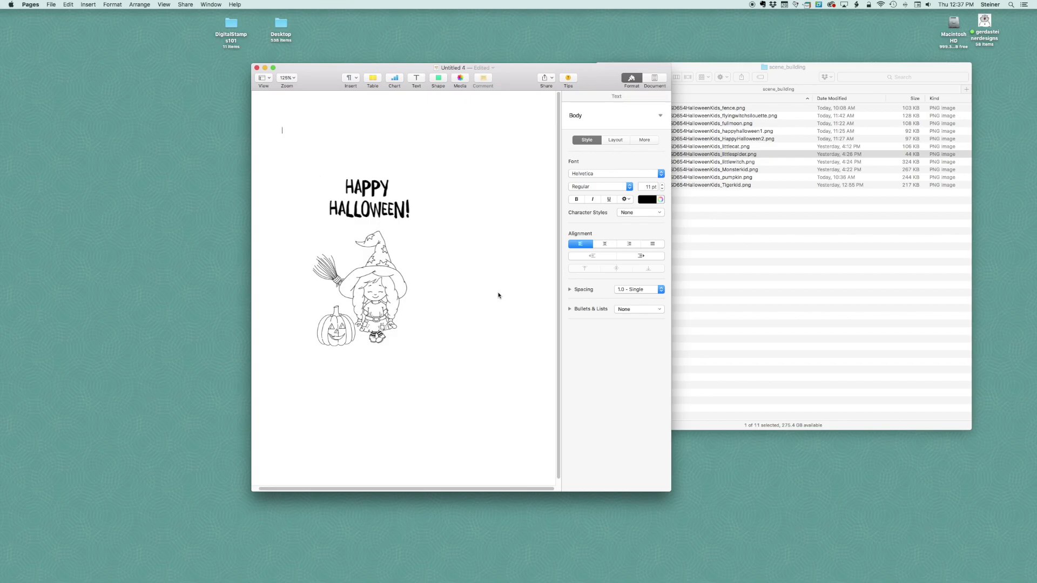
Nudge the pumpkin beside the witch up to about Y 5.6 in
{"action": "left_click", "coordinate": [339, 336]}
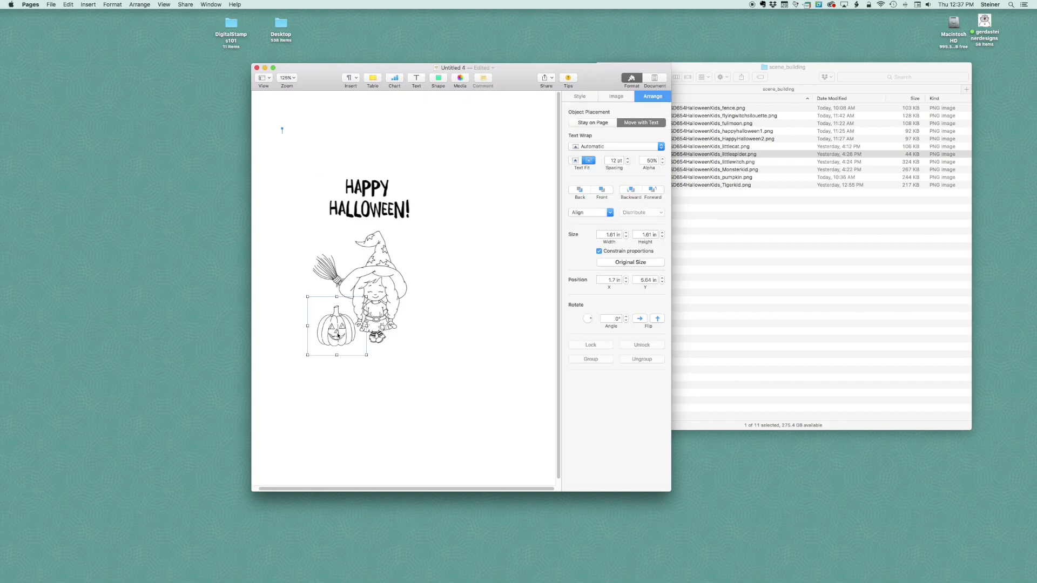
{"action": "key", "text": "Up"}
{"action": "key", "text": "Up"}
{"action": "key", "text": "Up"}
{"action": "key", "text": "Up"}
{"action": "key", "text": "Up"}
{"action": "key", "text": "Up"}
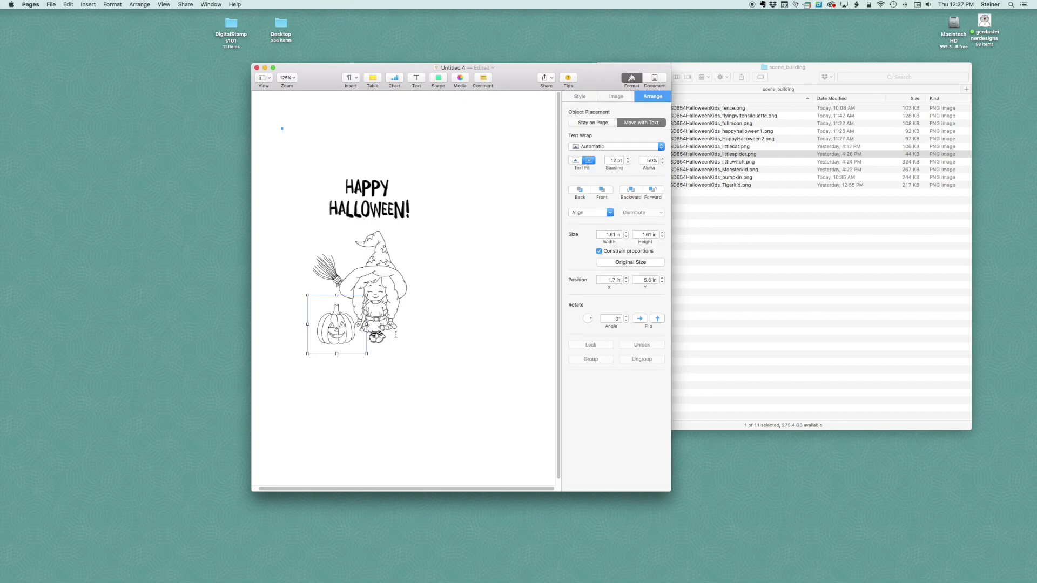
{"action": "left_click", "coordinate": [465, 335]}
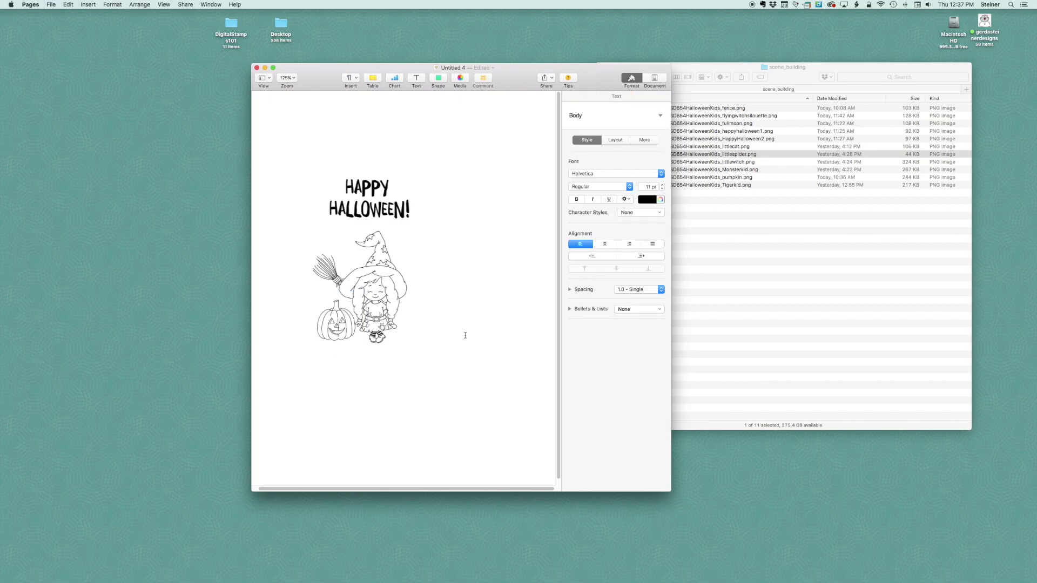